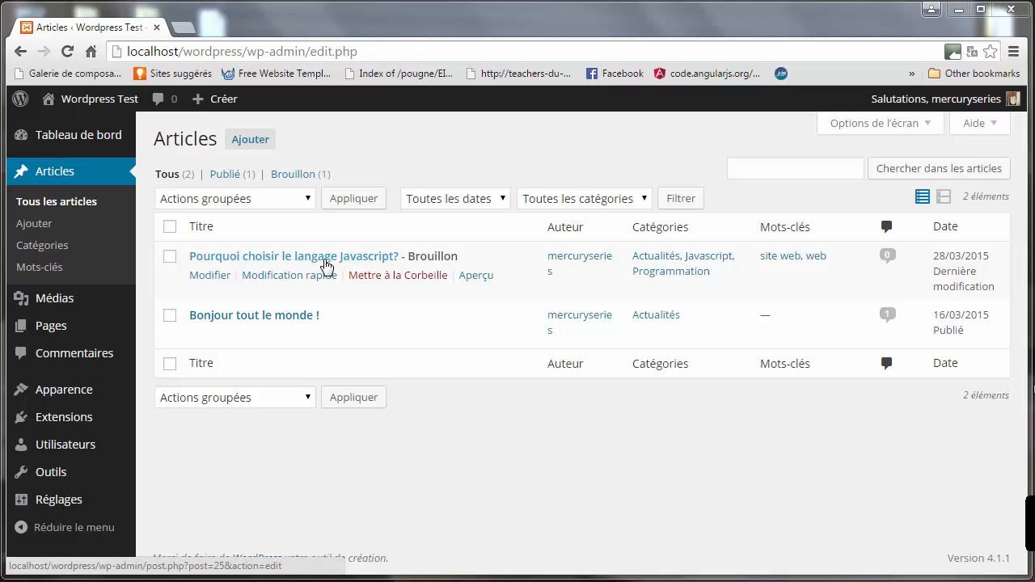
Open the draft "Pourquoi choisir le langage Javascript?" for editing and start adding media at the beginning of its text.
click(204, 279)
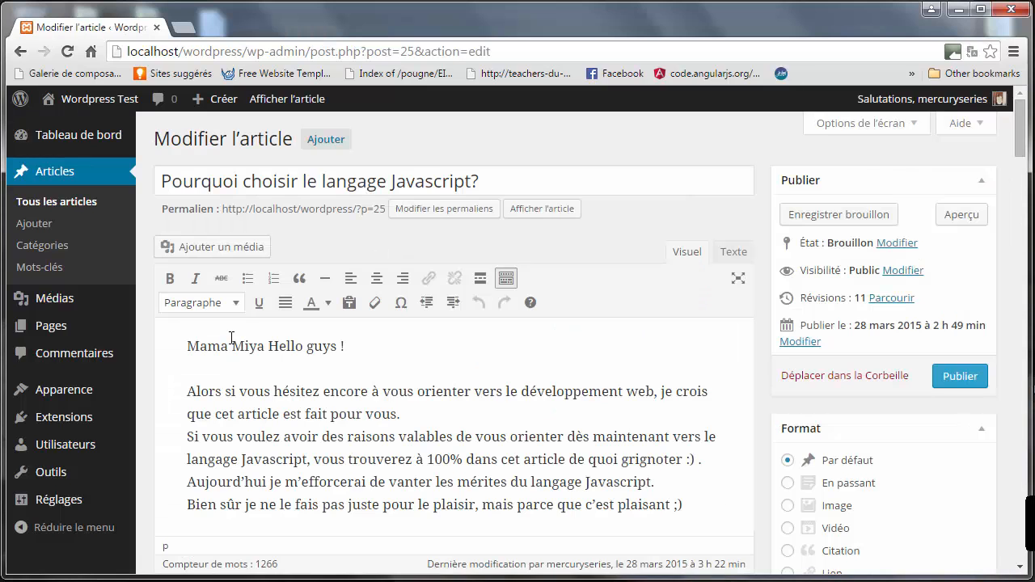
click(188, 345)
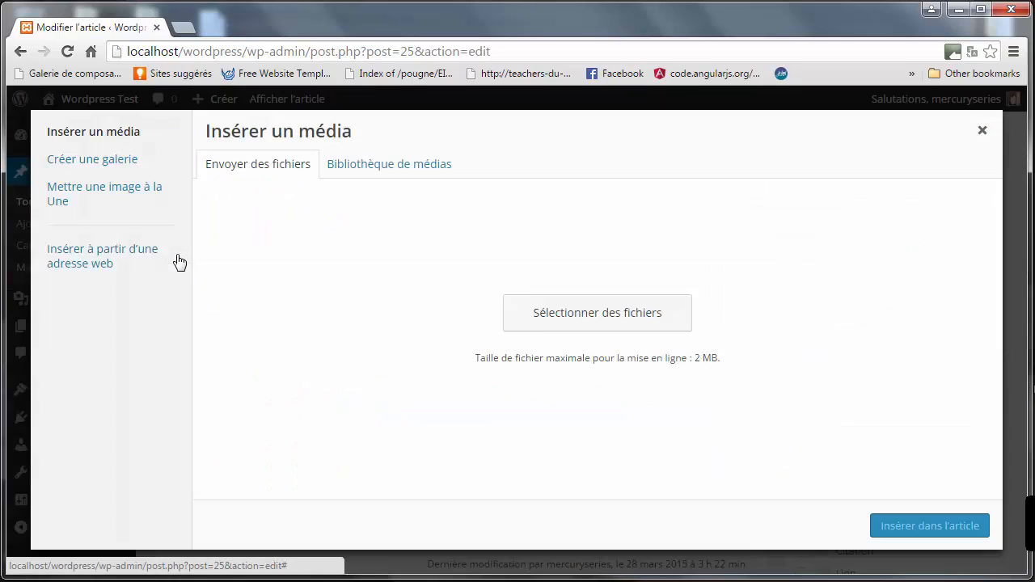
click(176, 254)
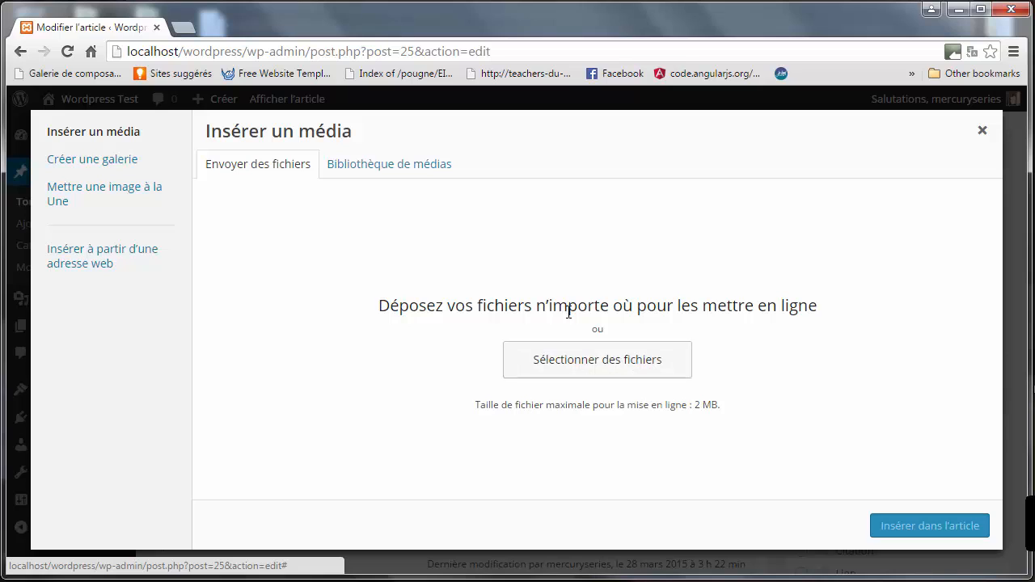
Look through the media library and the insert-from-web-address form, and return to the file upload view.
click(353, 166)
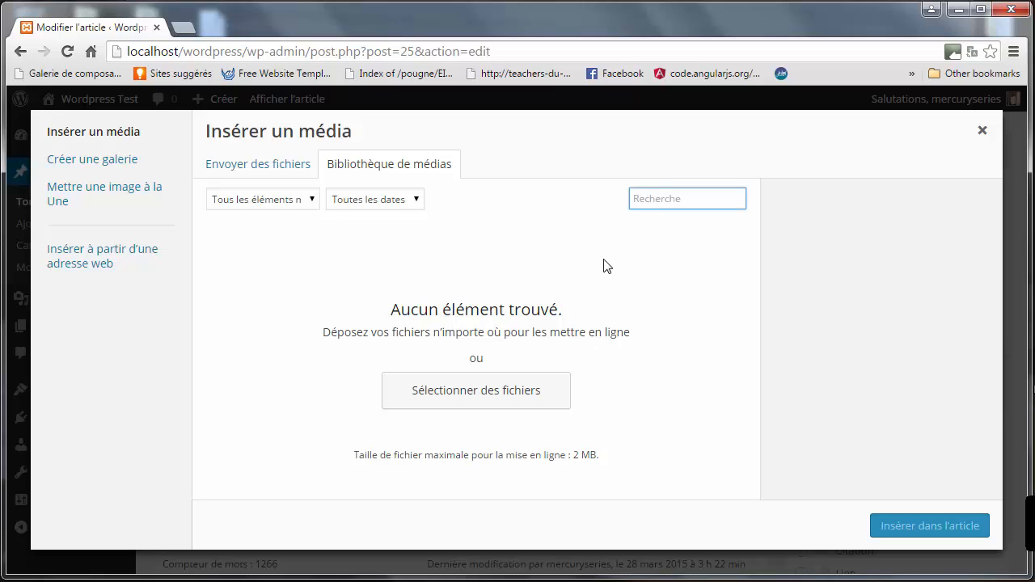
click(70, 268)
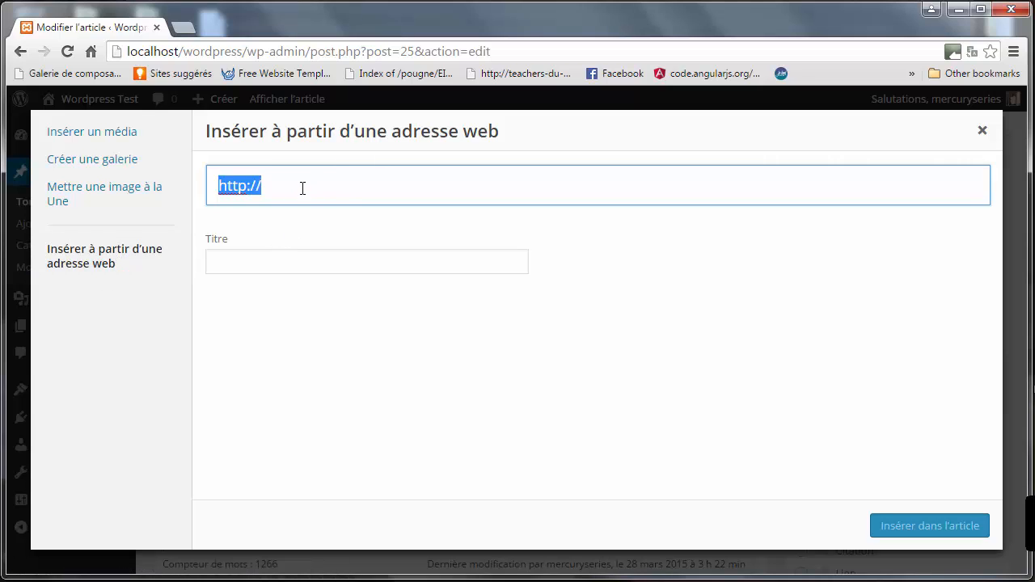
drag(228, 187, 287, 187)
click(116, 133)
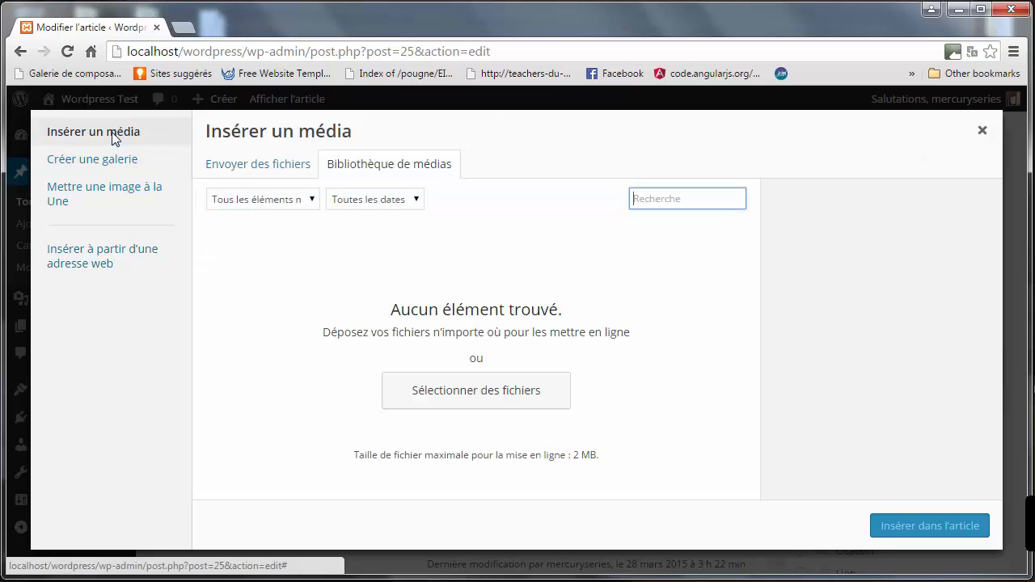
click(251, 166)
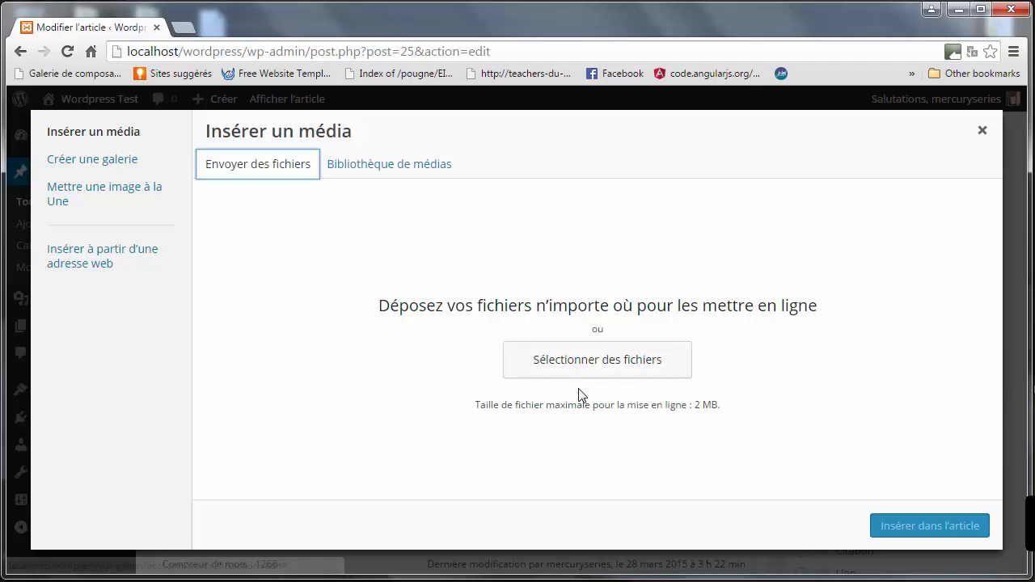
click(572, 366)
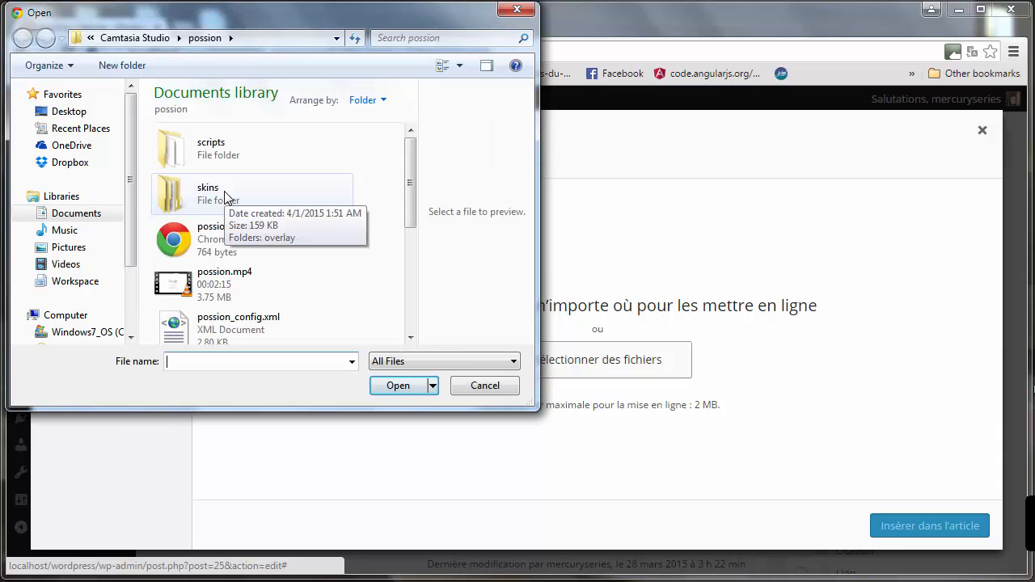
click(69, 111)
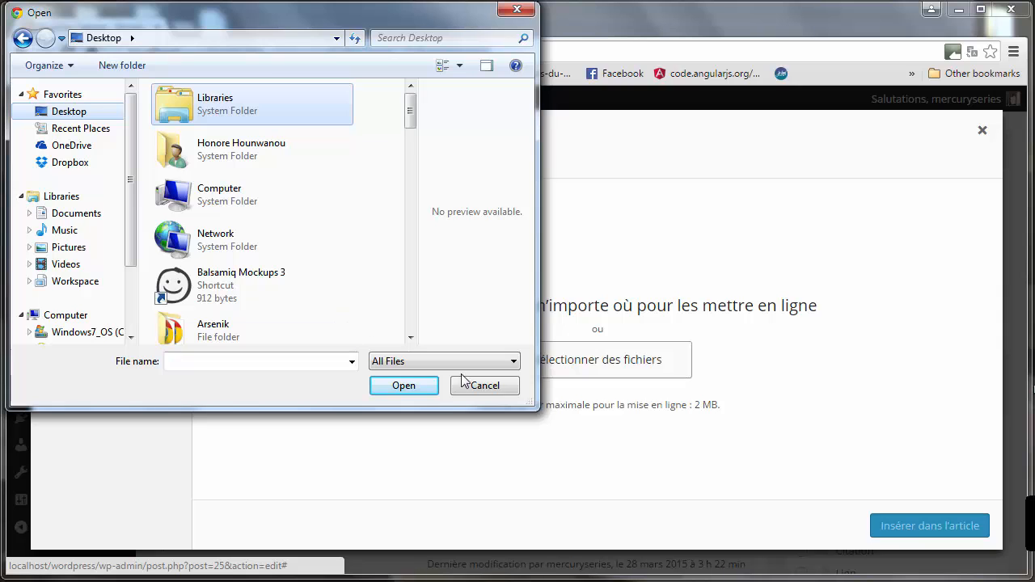
click(484, 387)
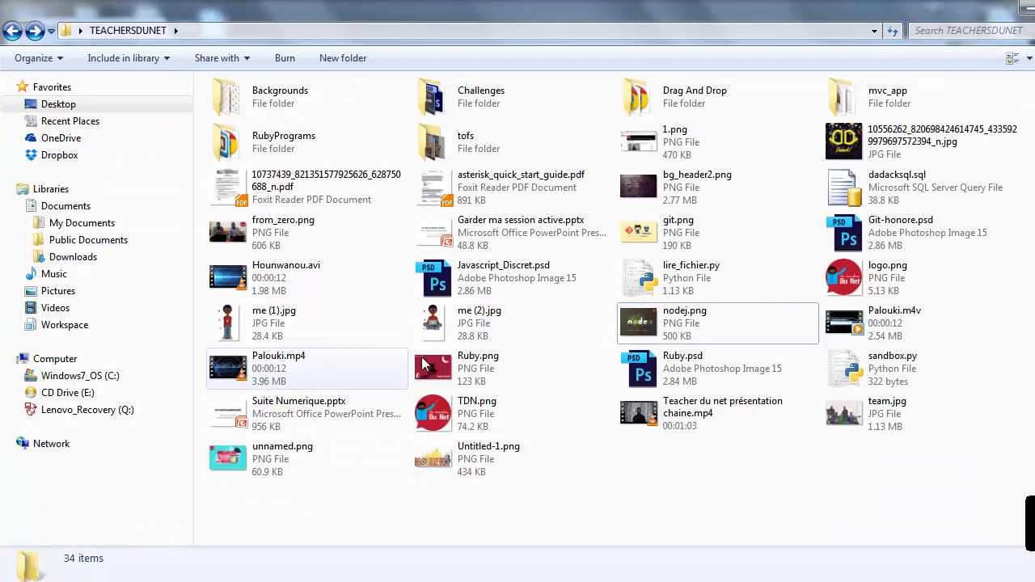
Upload the image unnamed.png from the TEACHERSDUNET folder in the file explorer to the article's media library.
click(1034, 7)
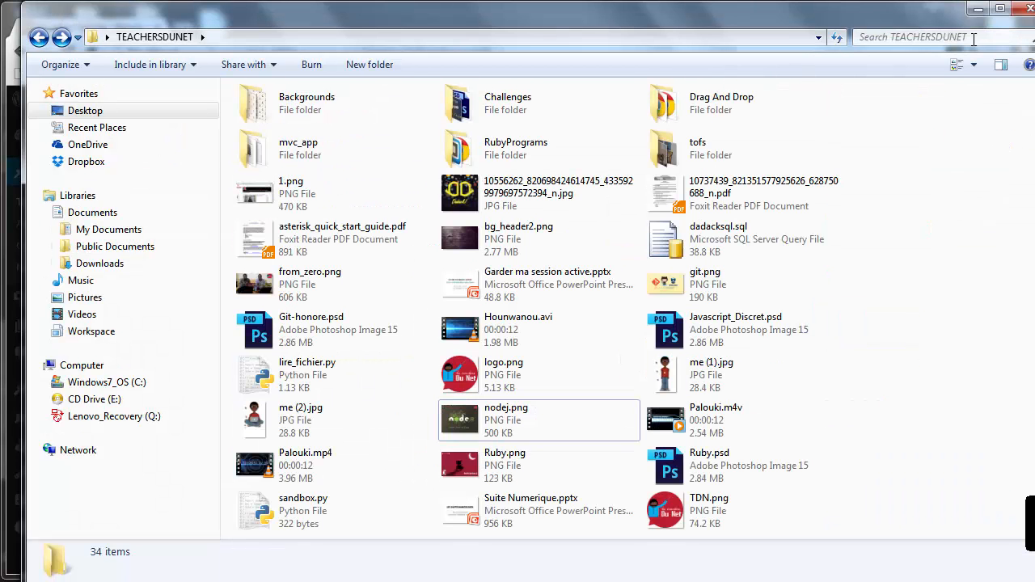
drag(889, 16, 871, 19)
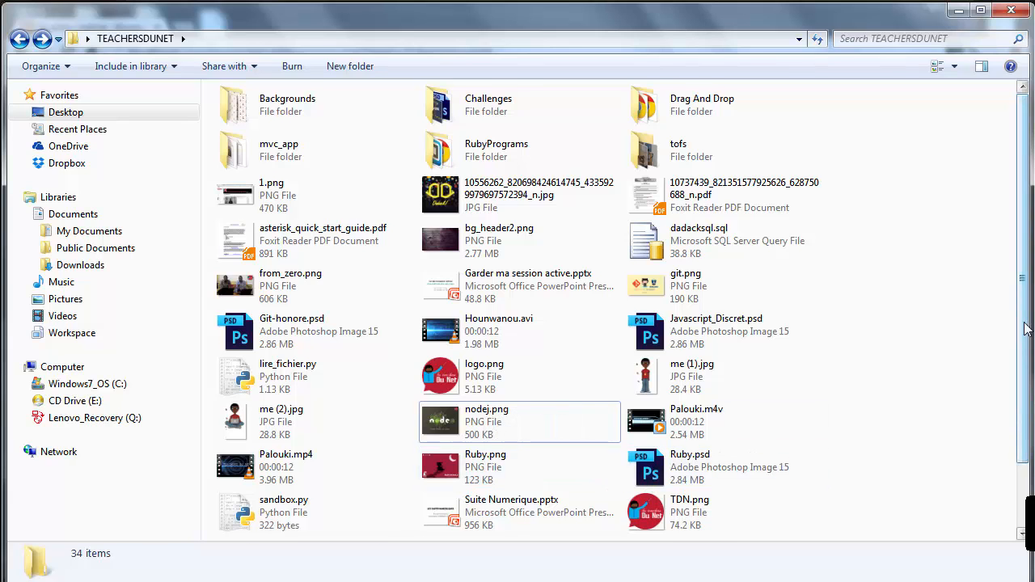
scroll(1025, 327, down, 2)
click(675, 475)
drag(675, 475, 525, 326)
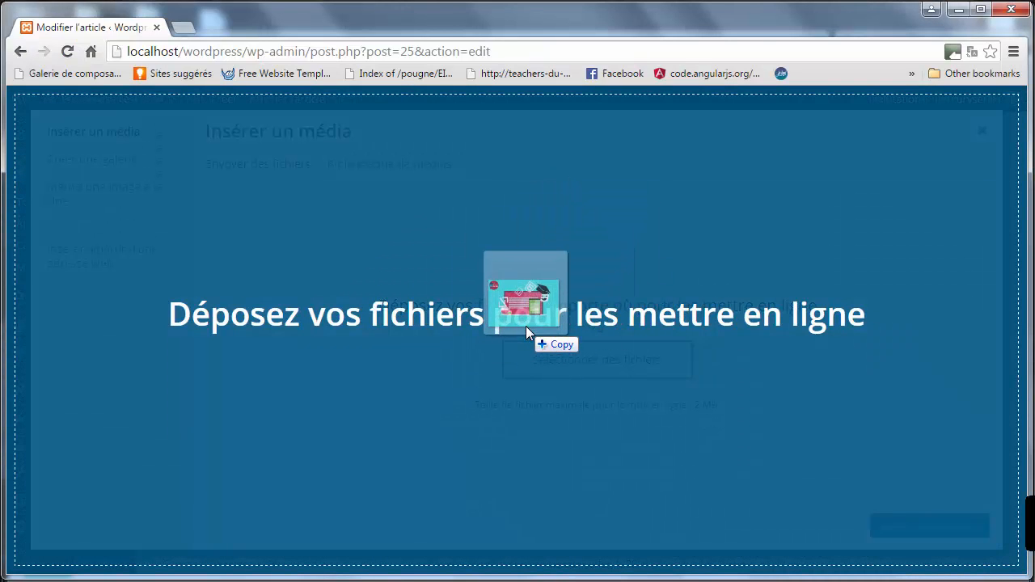
drag(525, 326, 526, 327)
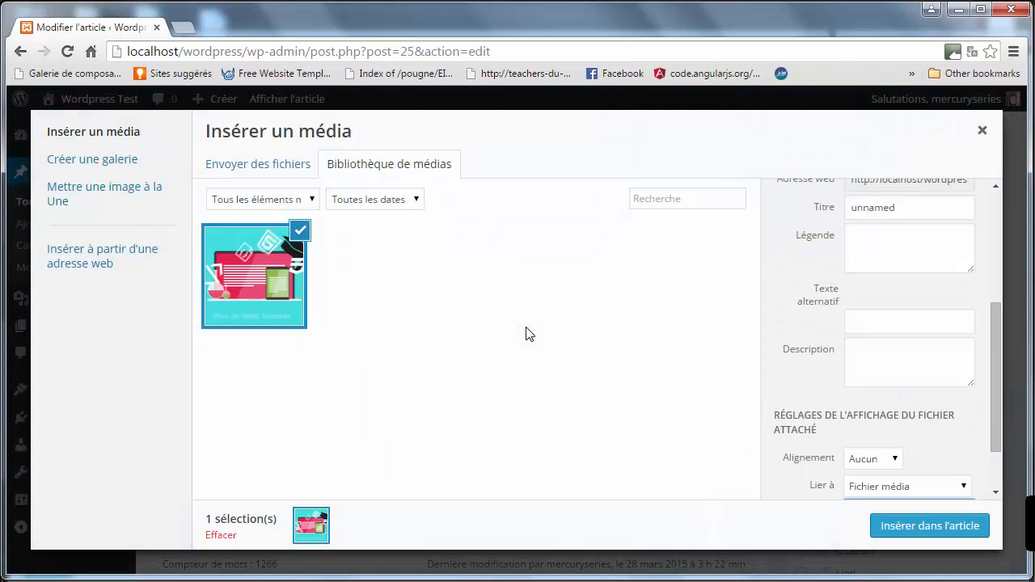
Set the uploaded image's title to "Celebration des 5000 abonnes des TEACHERS DU NET".
drag(991, 321, 995, 248)
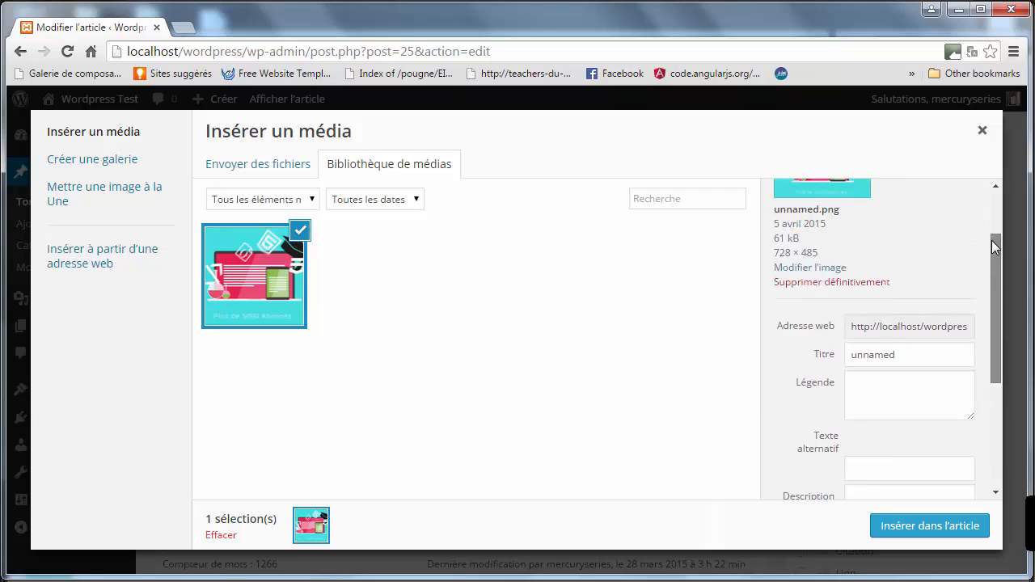
scroll(995, 248, up, 2)
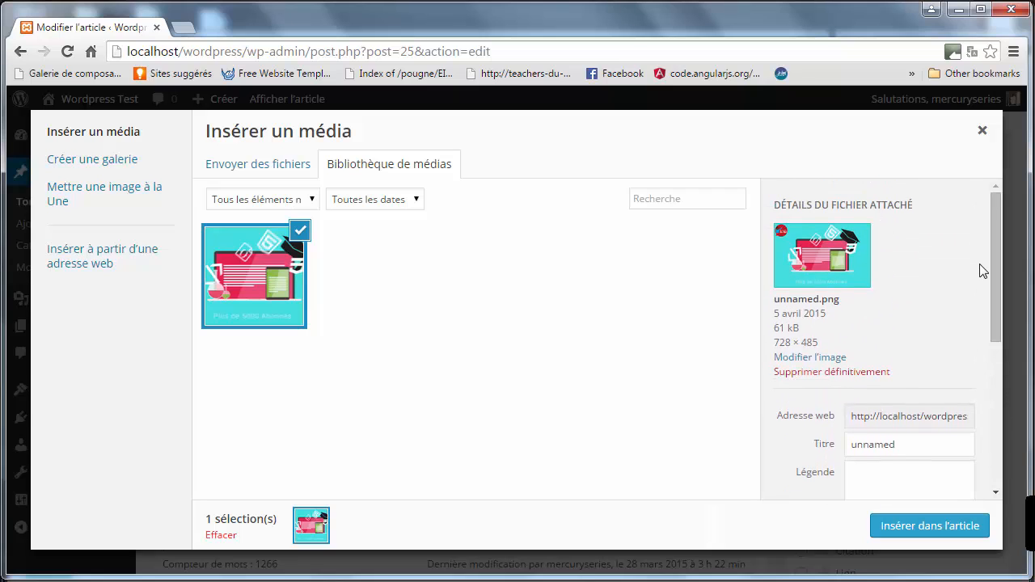
click(898, 445)
drag(897, 445, 845, 446)
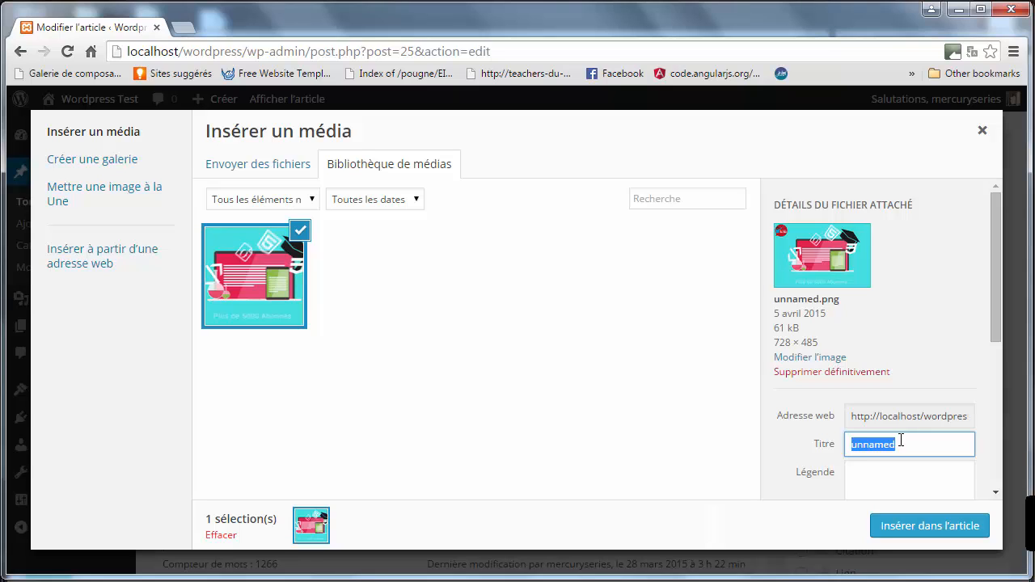
text(C)
text(elebration )
text(des 5000 abonnes des)
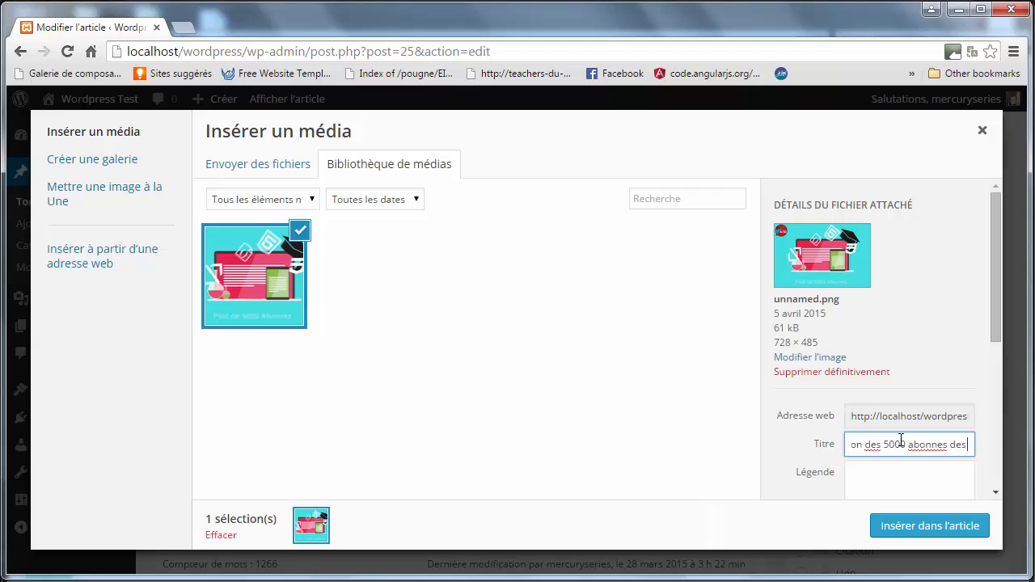
text( TEACHERS DU NET)
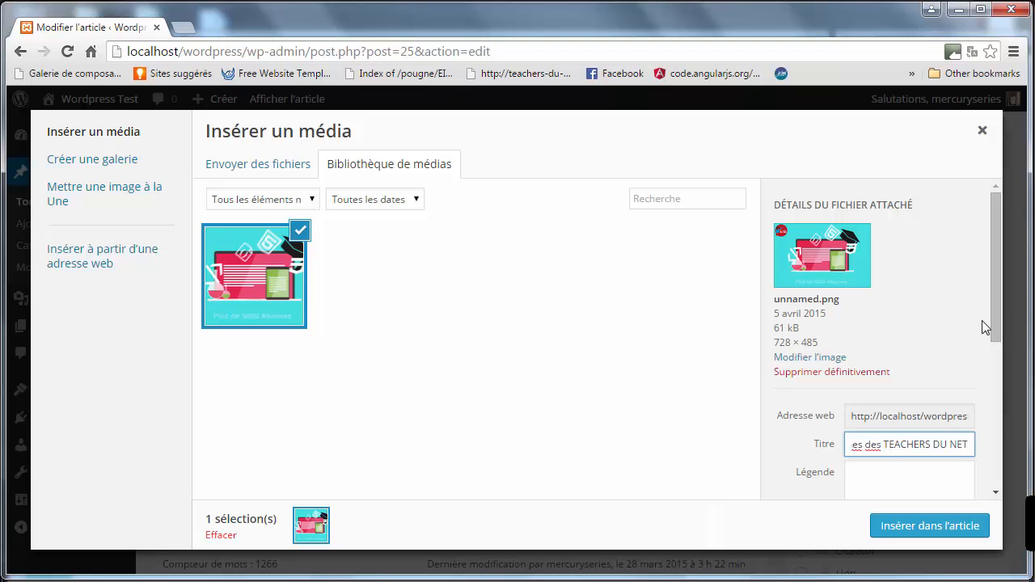
Correct the accents in the image title so that it begins "Célébration des 5000 abonnés".
drag(1000, 300, 998, 338)
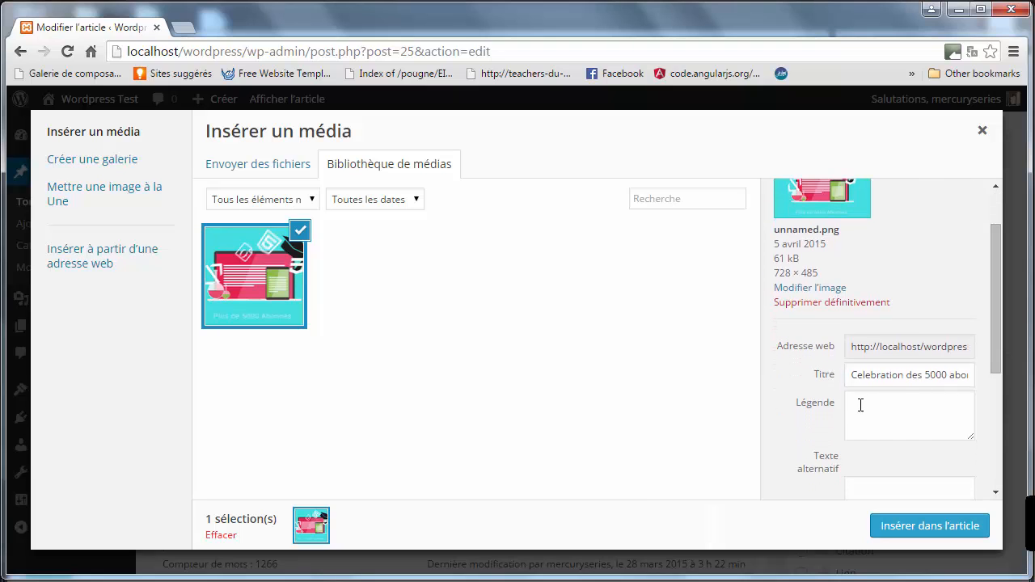
drag(861, 379, 866, 379)
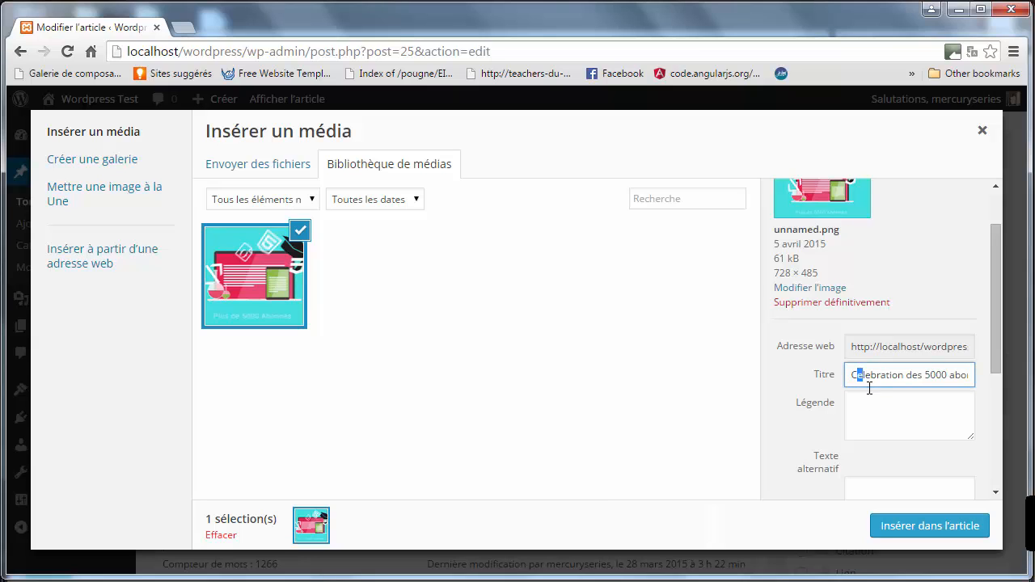
click(865, 412)
drag(805, 409, 809, 408)
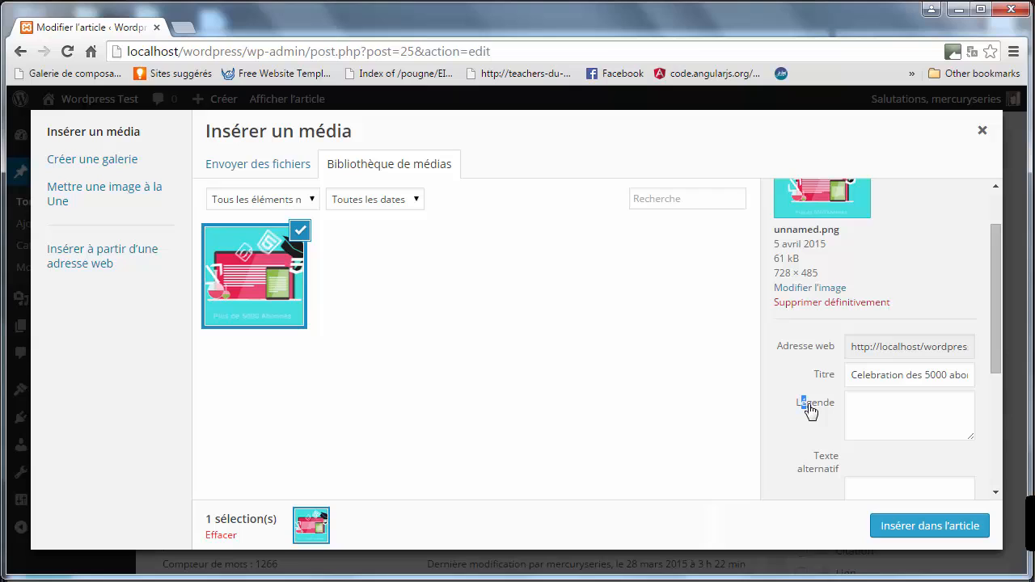
click(863, 376)
key(BackSpace)
text(é)
key(BackSpace)
text(é)
drag(962, 380, 1033, 374)
key(Right)
key(Left)
key(Left)
key(Left)
key(Left)
key(Left)
key(Left)
key(Left)
key(Left)
key(Left)
key(Left)
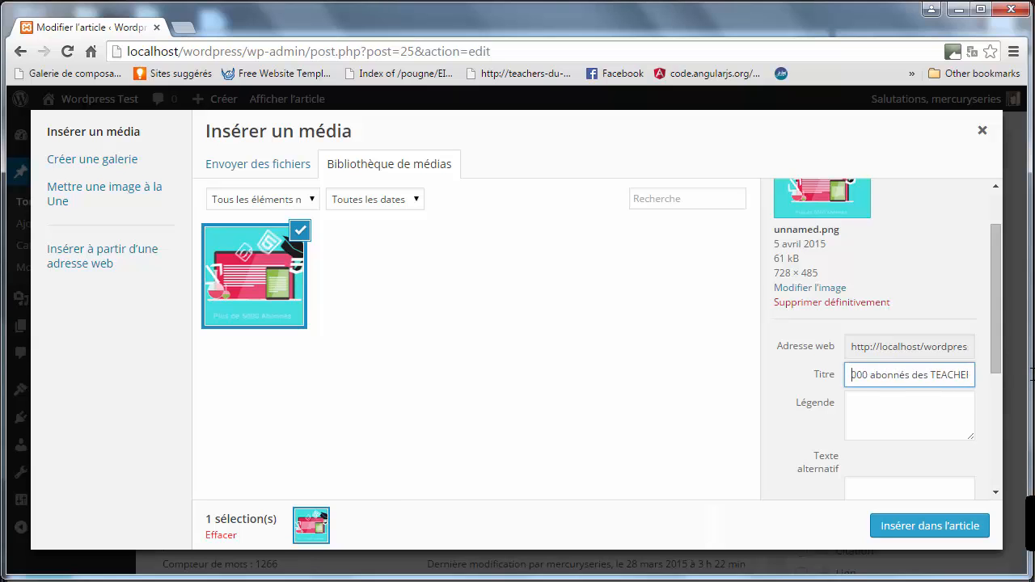
Set the image's alternative text to "Illustration pour célébrer les 5000 abonnés des TEACHERS DU NET".
click(865, 404)
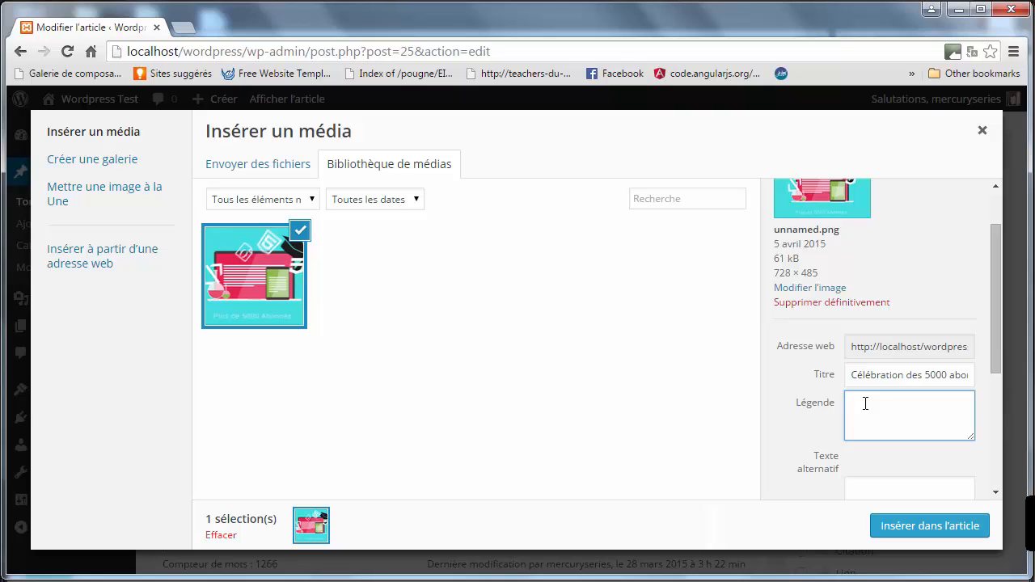
drag(993, 306, 992, 361)
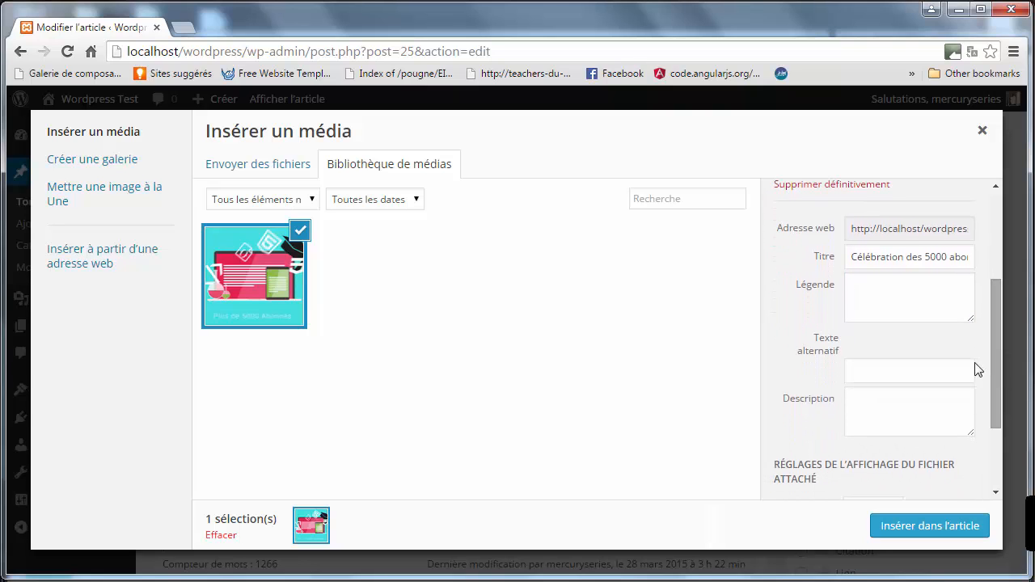
click(845, 363)
text(lustration pour)
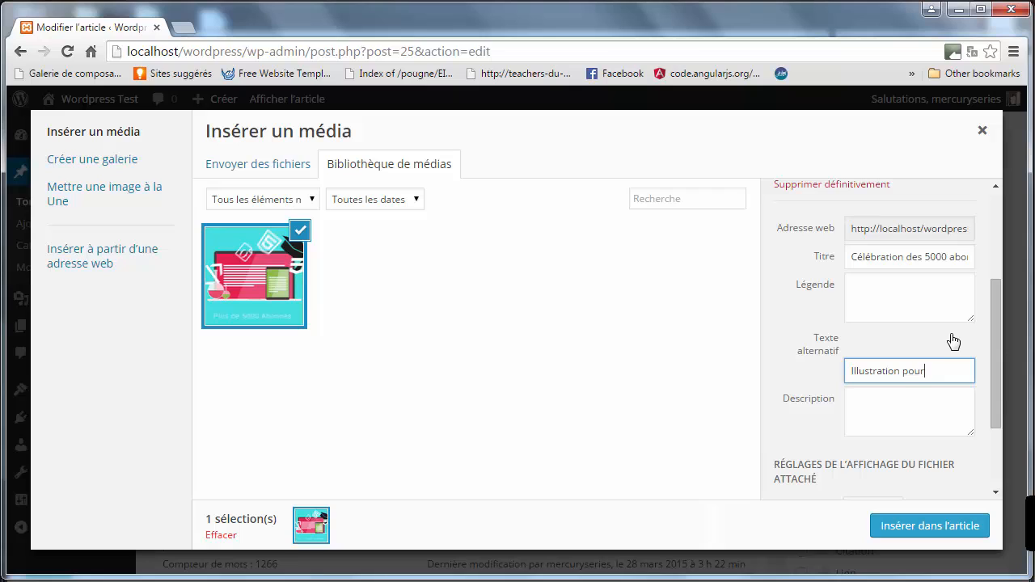
text( célébrer les 5)
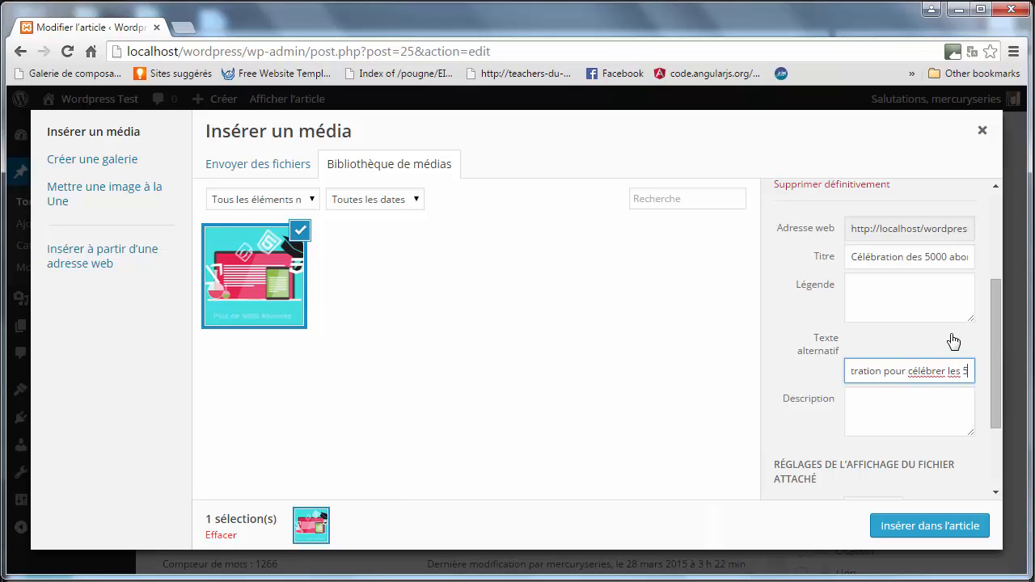
text(000 abonnée)
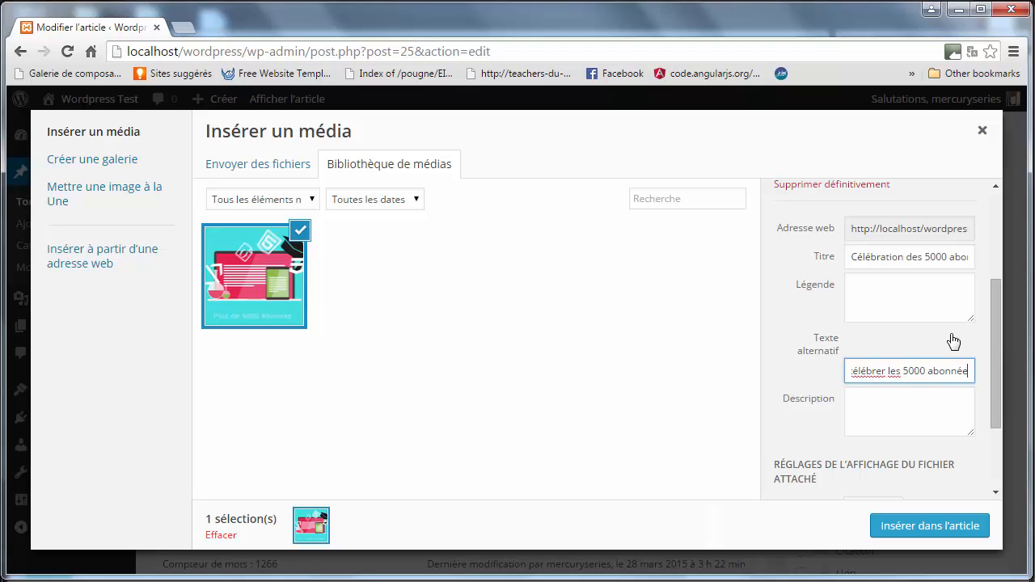
key(BackSpace)
text(s des T)
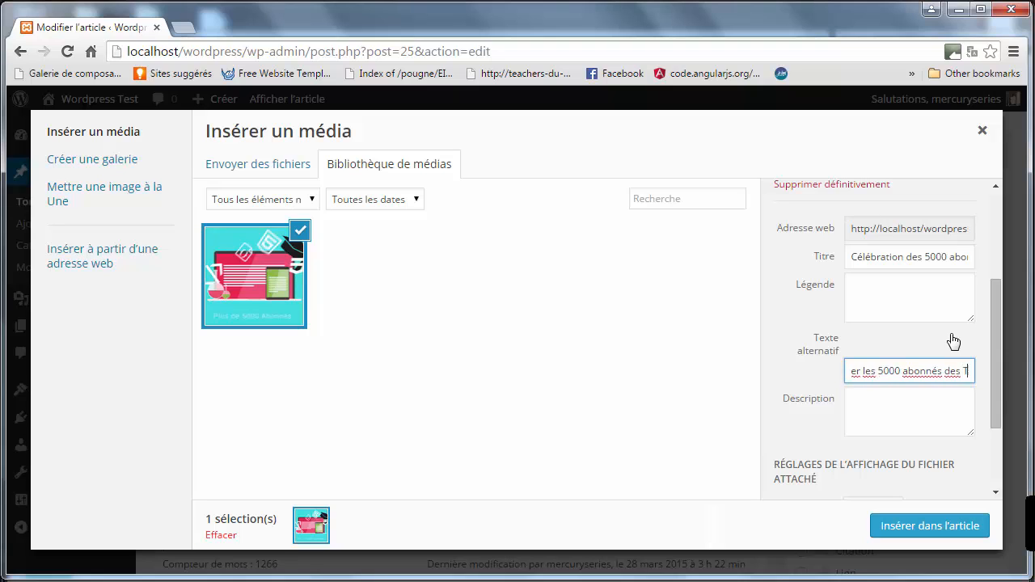
text(EACHERS DU NET)
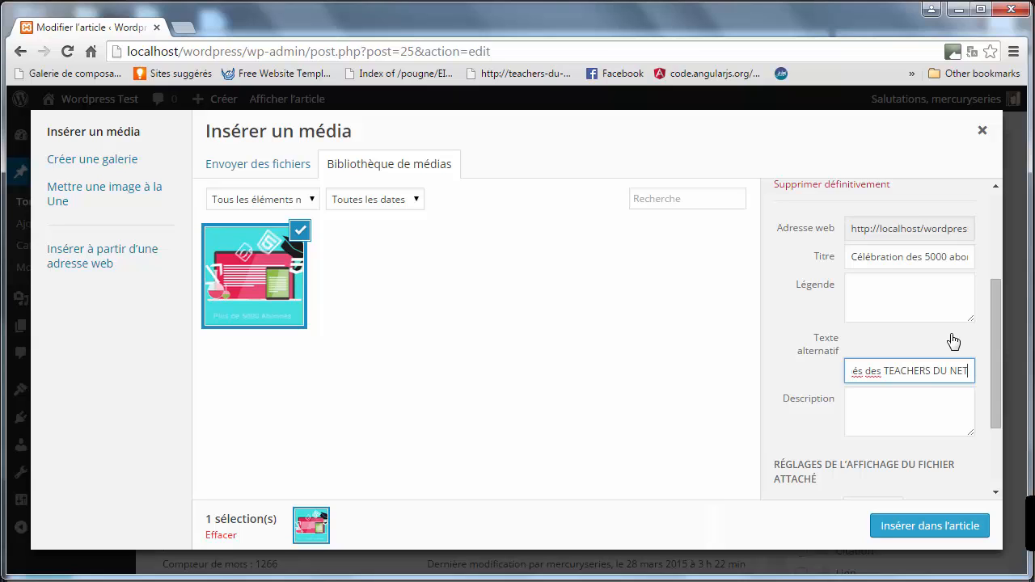
Review the image's alternative text, description field and available alignment options.
drag(966, 366, 813, 374)
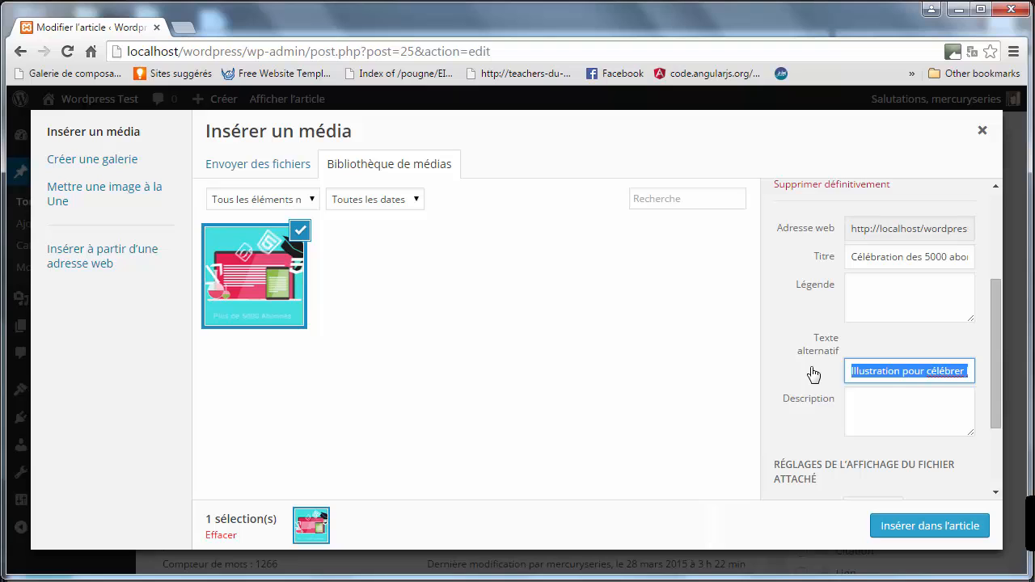
key(Tab)
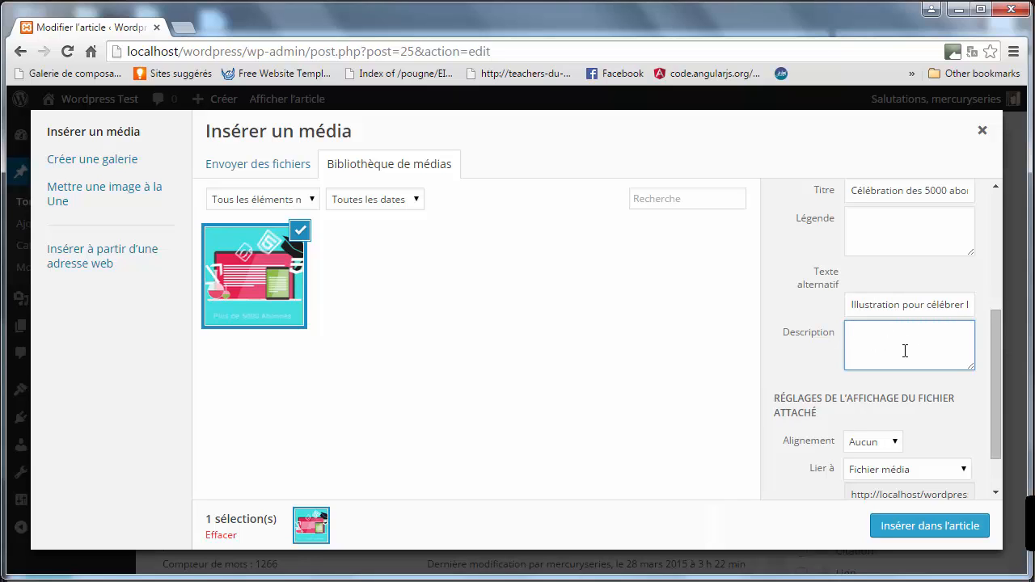
drag(998, 344, 995, 397)
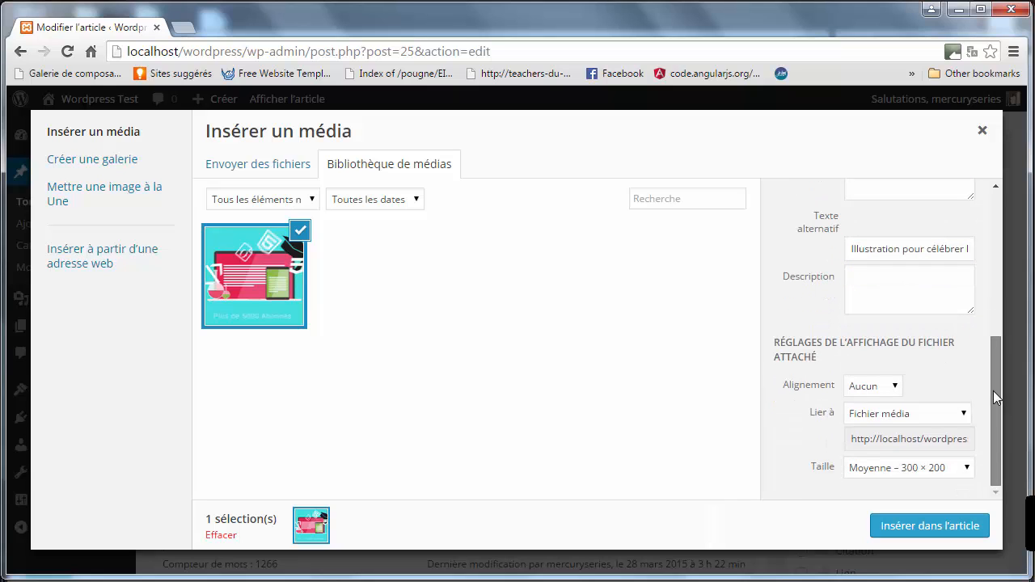
click(867, 391)
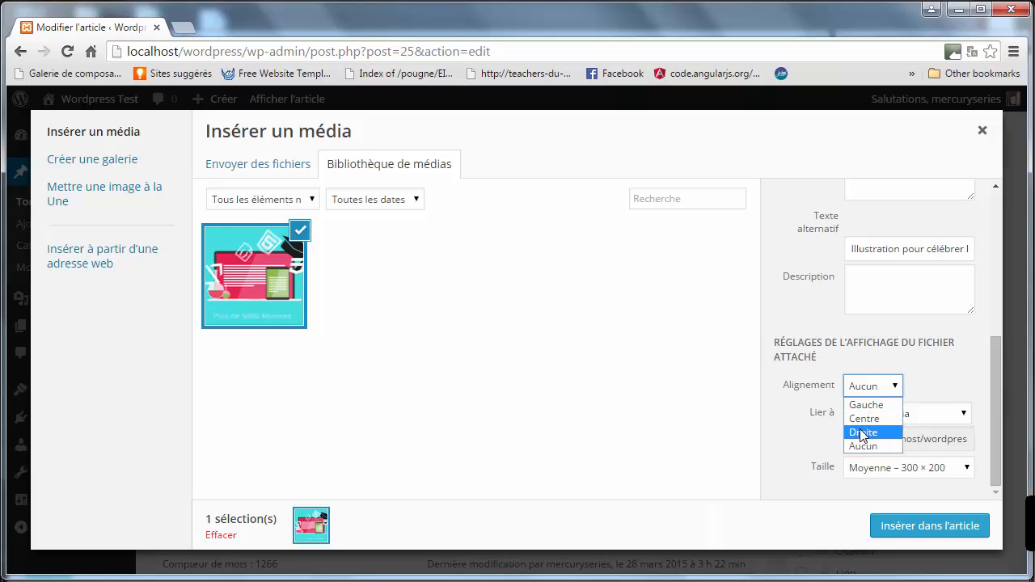
click(913, 399)
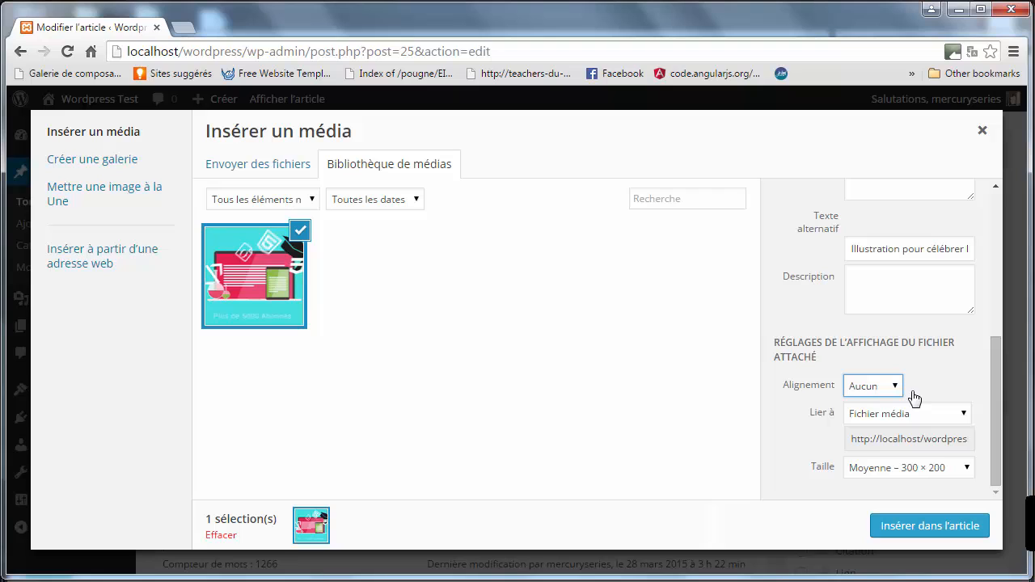
click(873, 386)
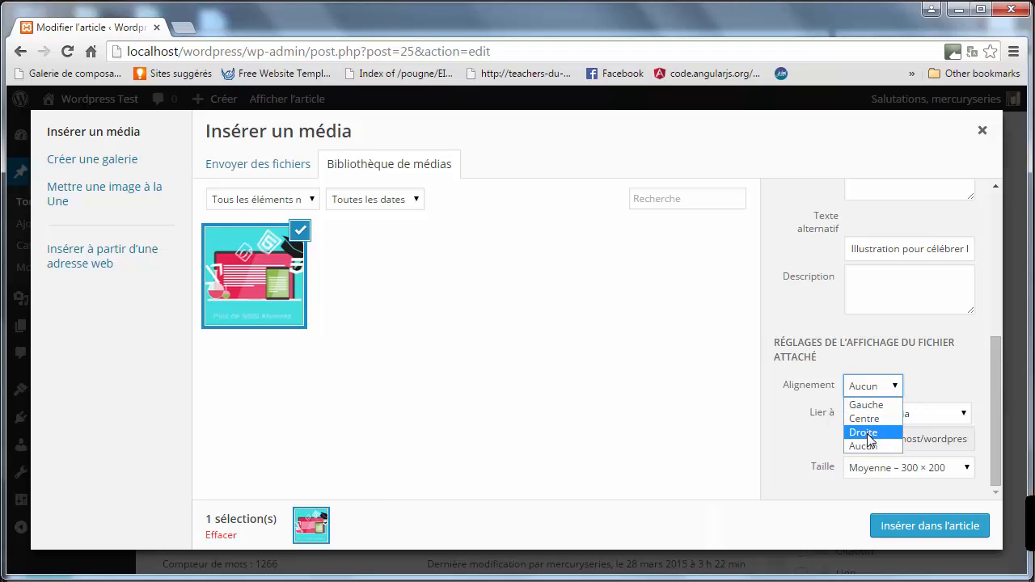
click(944, 370)
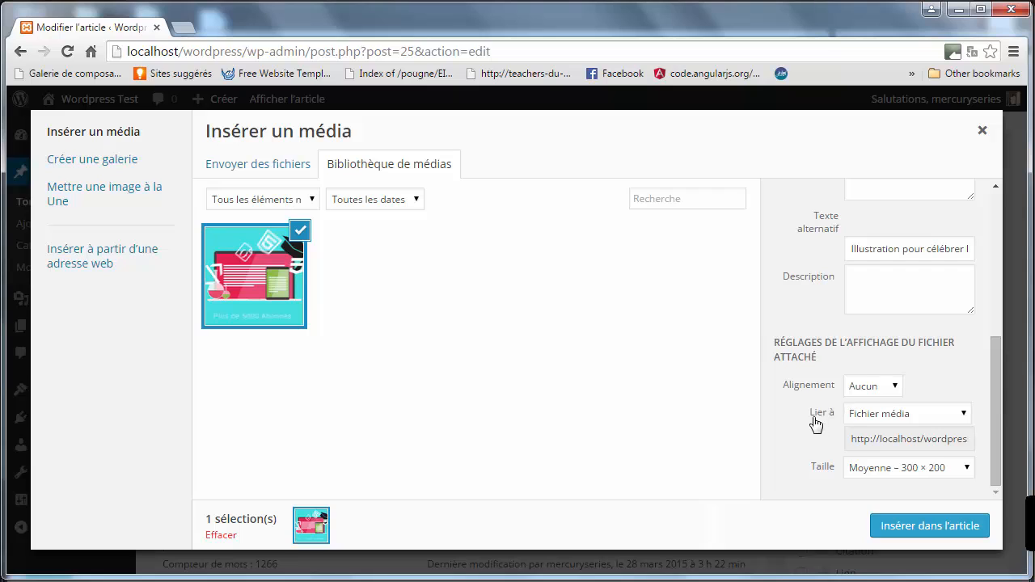
drag(892, 440, 959, 439)
click(903, 415)
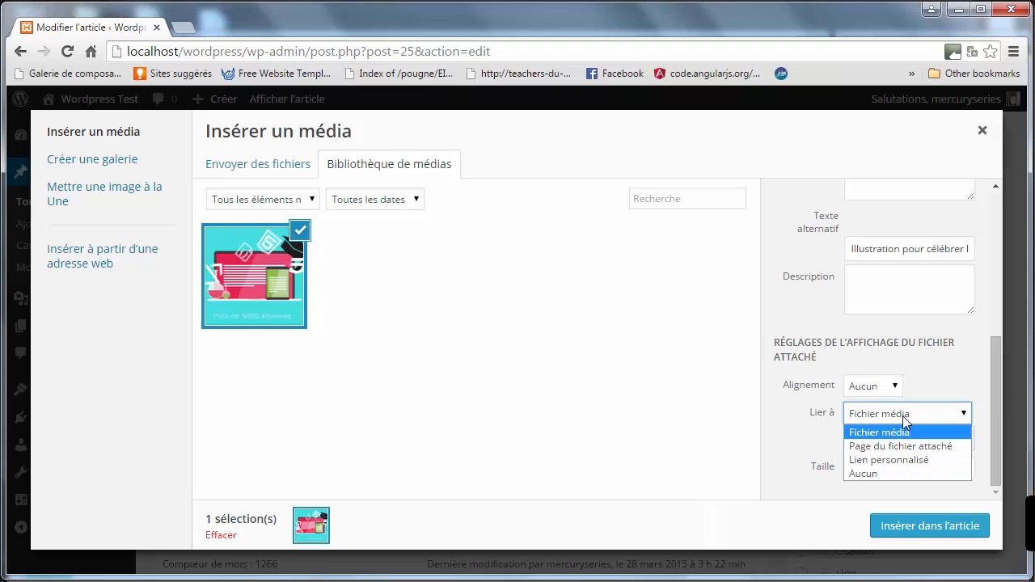
click(877, 460)
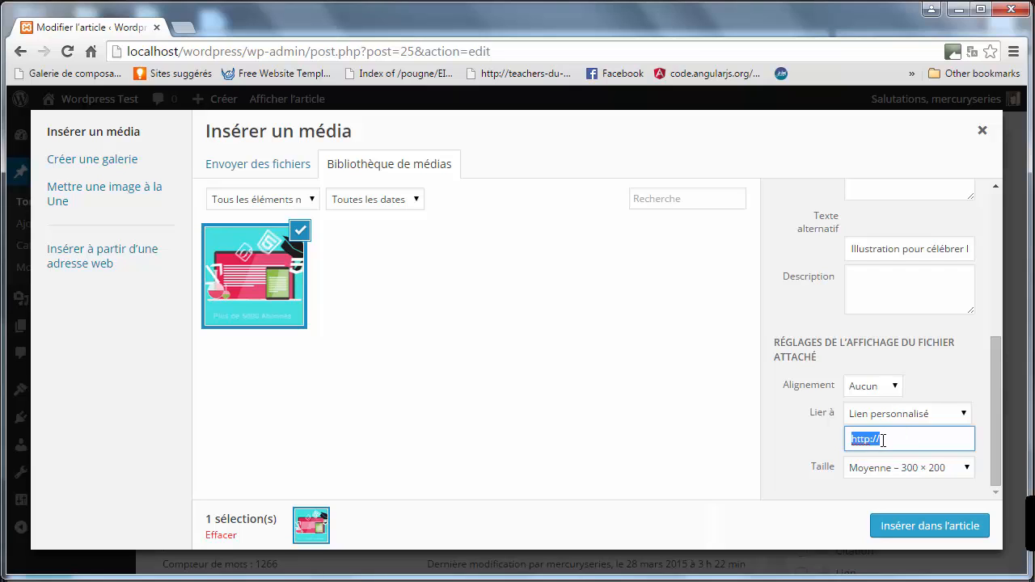
click(903, 437)
text(teachersdunet.com)
Keep the image size at Moyenne – 300 × 200 and insert the image into the article.
click(883, 471)
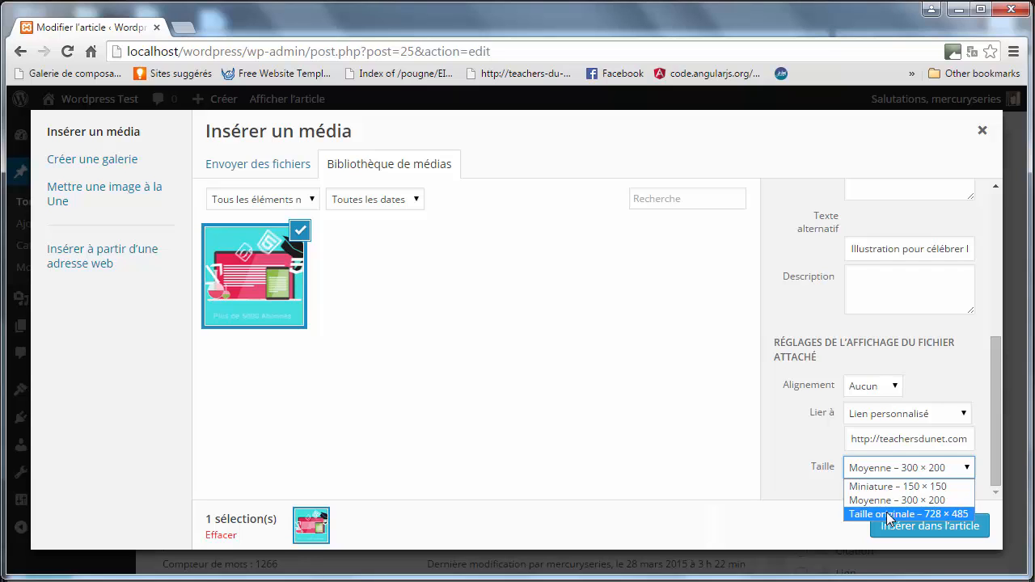
click(811, 504)
drag(1001, 398, 998, 230)
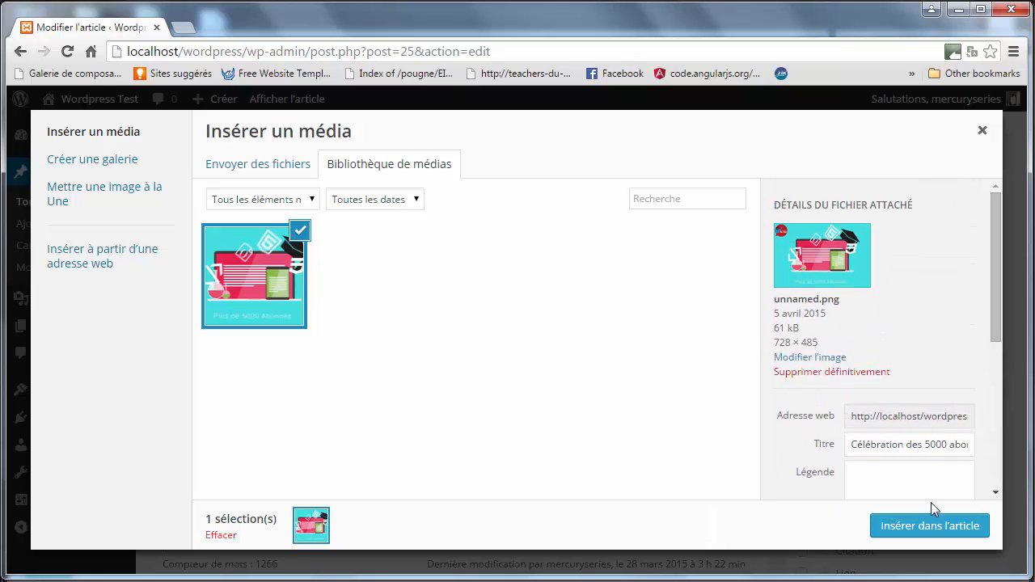
click(919, 527)
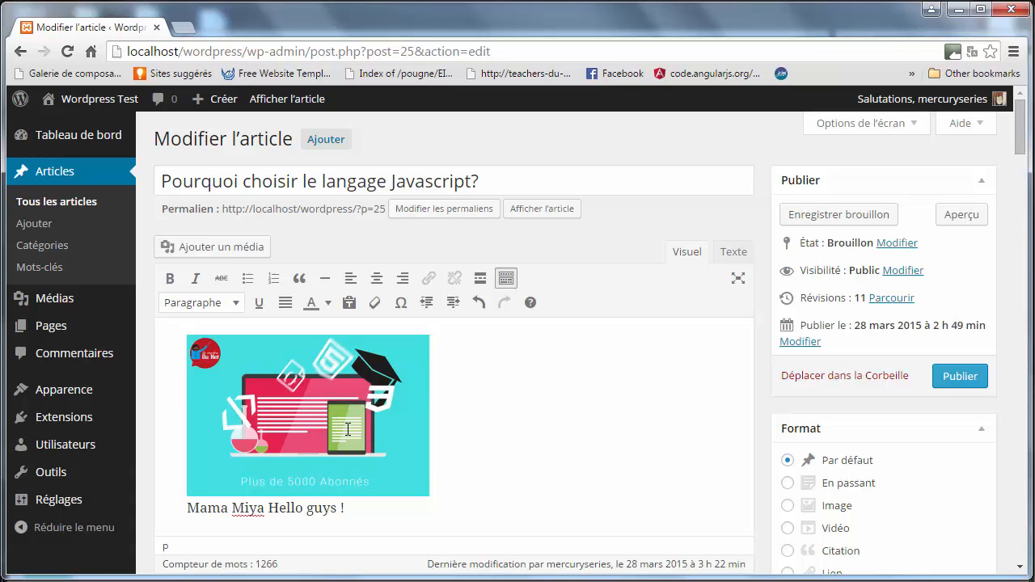
Compare right, left and centre alignment for the inserted image and leave it aligned right.
click(270, 410)
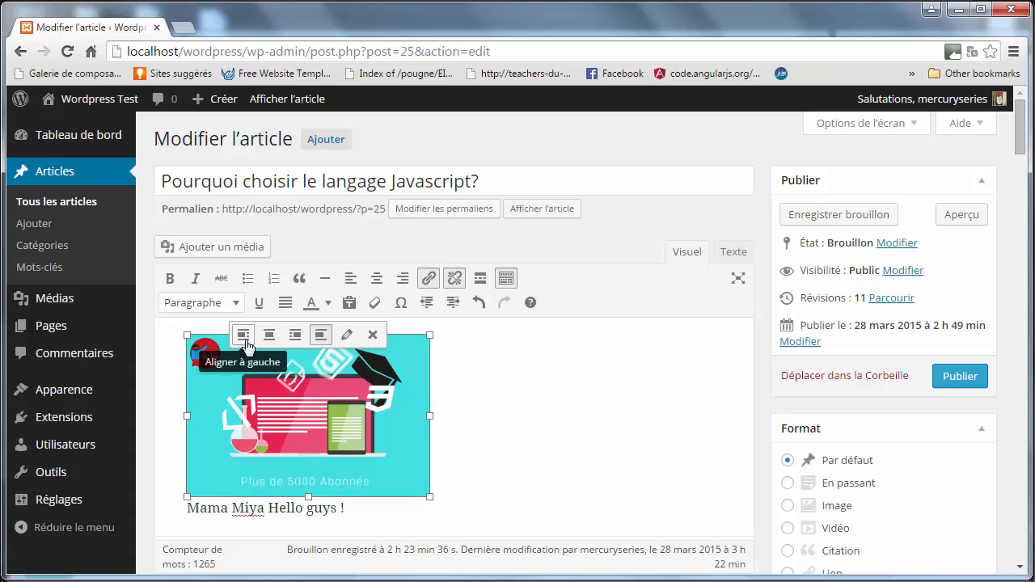
click(296, 343)
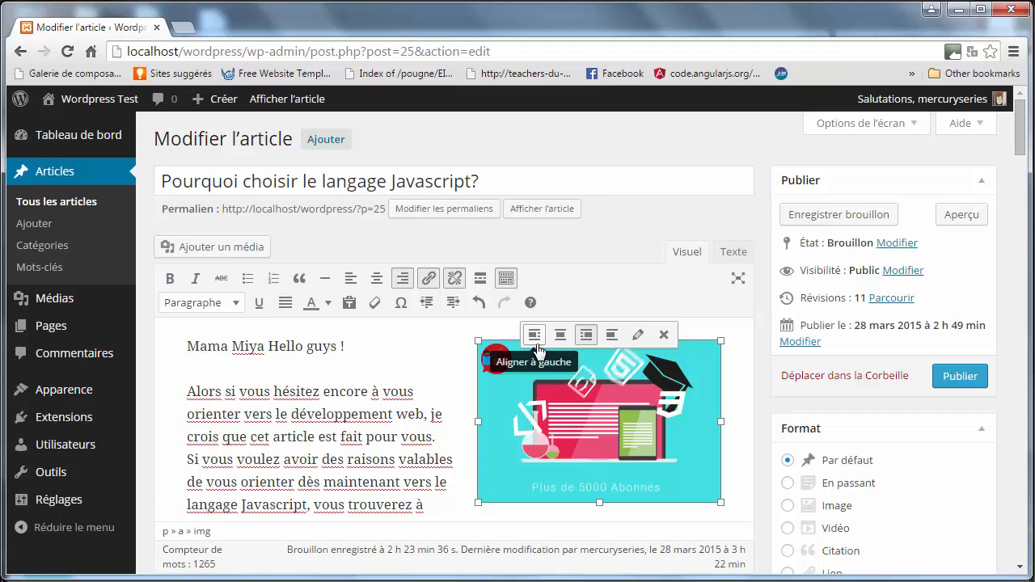
click(535, 336)
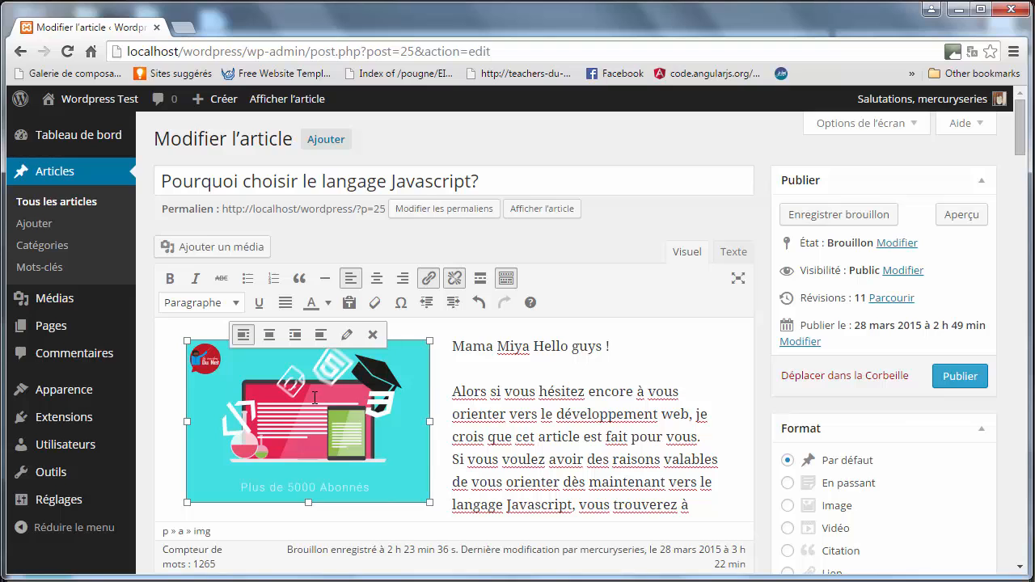
click(289, 343)
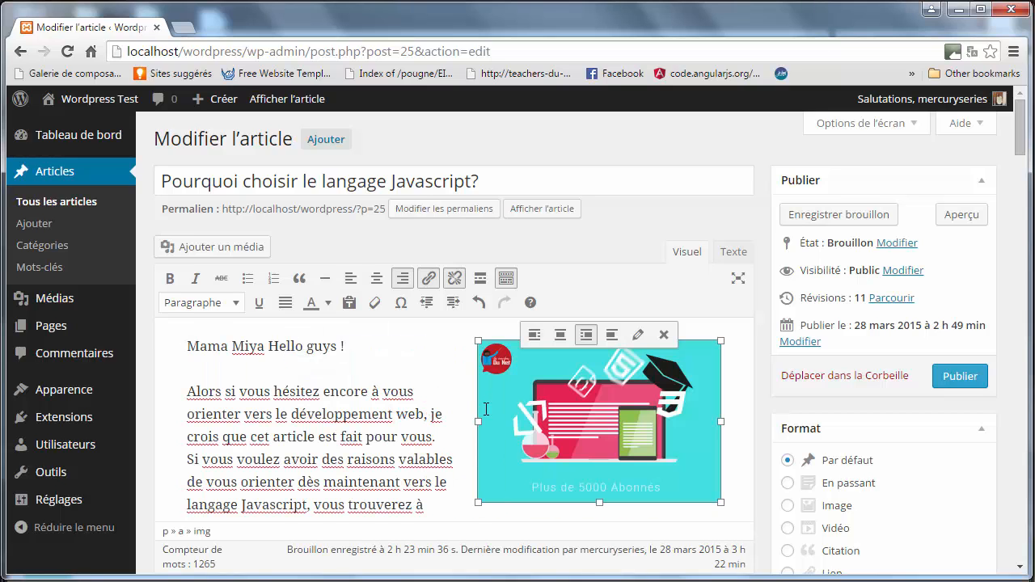
click(566, 343)
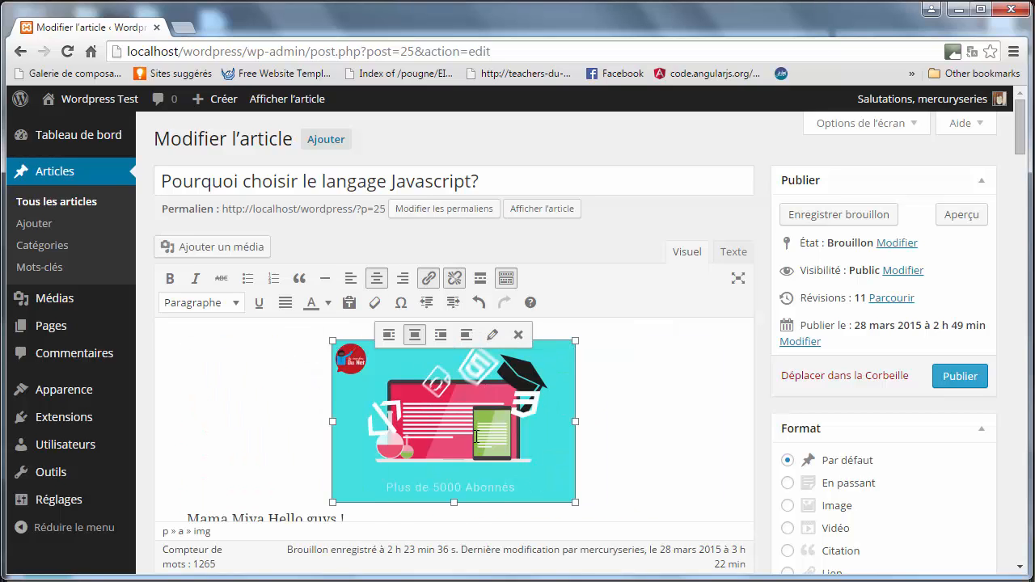
click(440, 350)
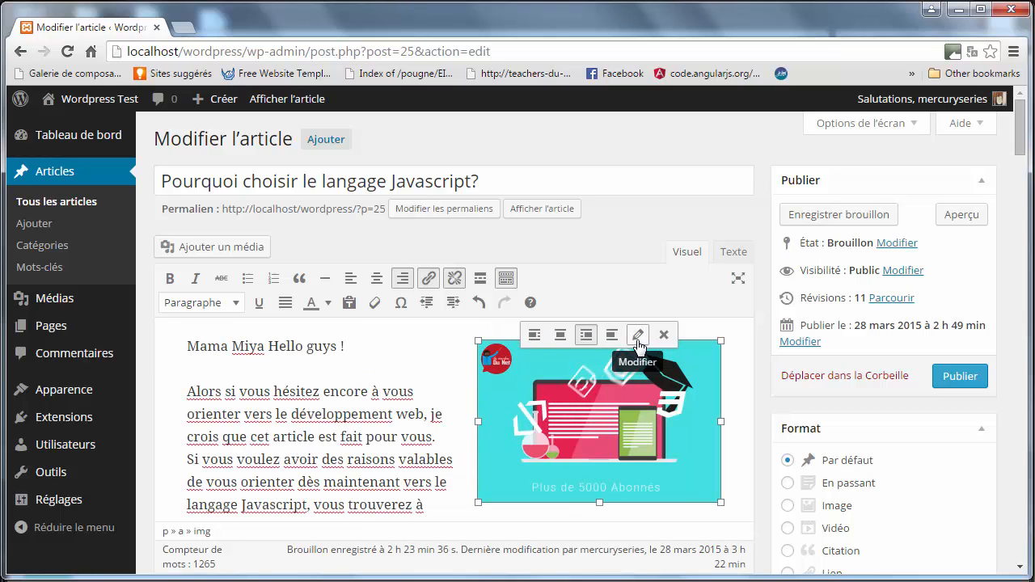
Add the caption "Illustration pour célébrer les 5000 abonnés des TEACHERS DU NET" to the image and update its details.
click(639, 339)
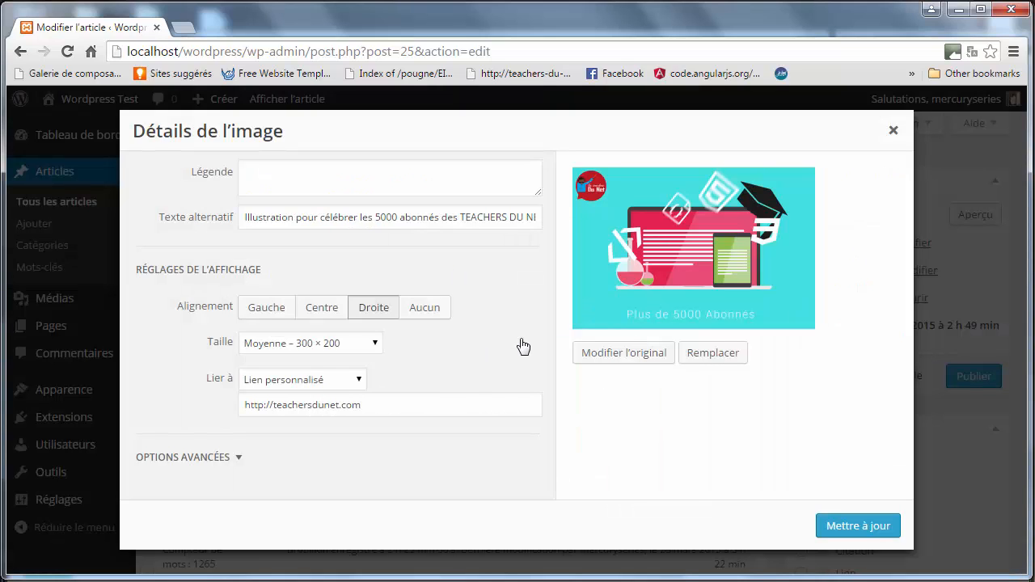
click(271, 176)
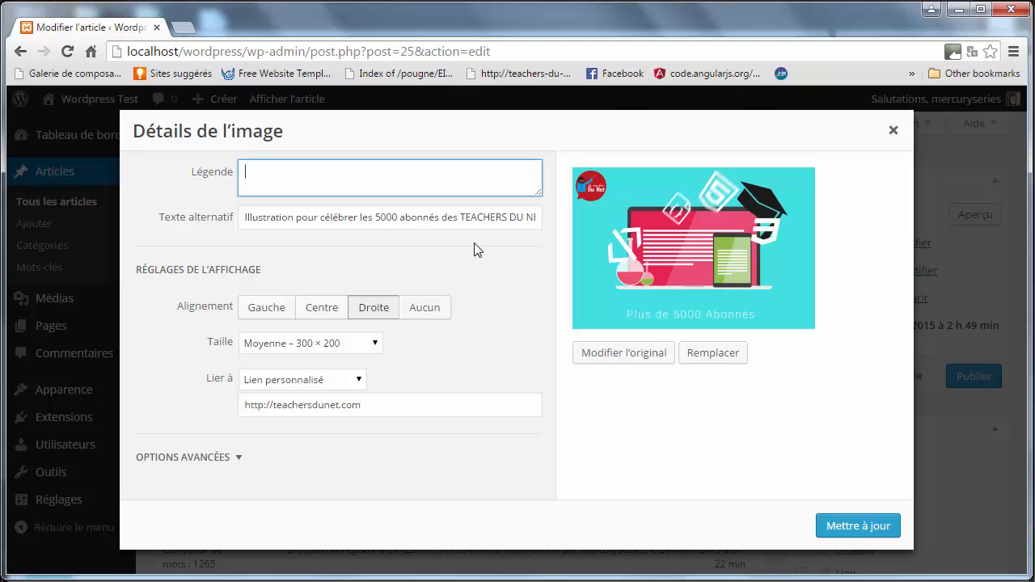
triple_click(365, 218)
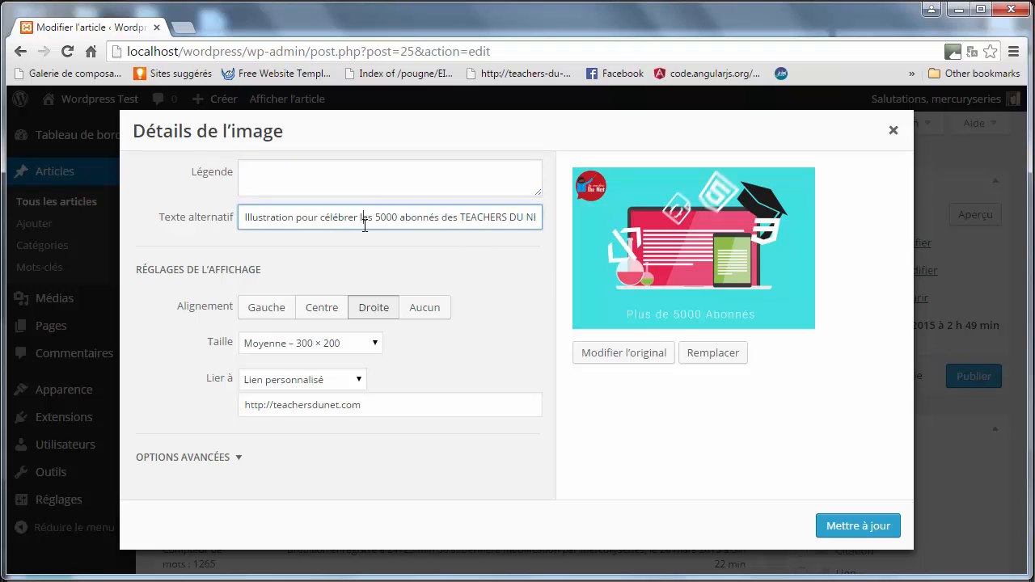
click(310, 179)
text(Illustration pour célébrer les 5000 abonnés des TEACHERS DU NET)
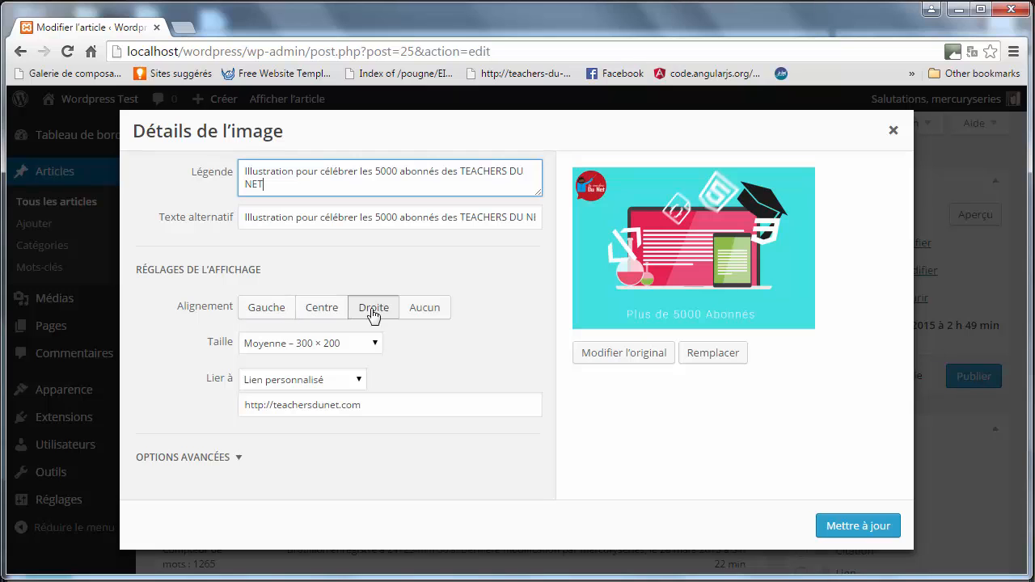
click(242, 459)
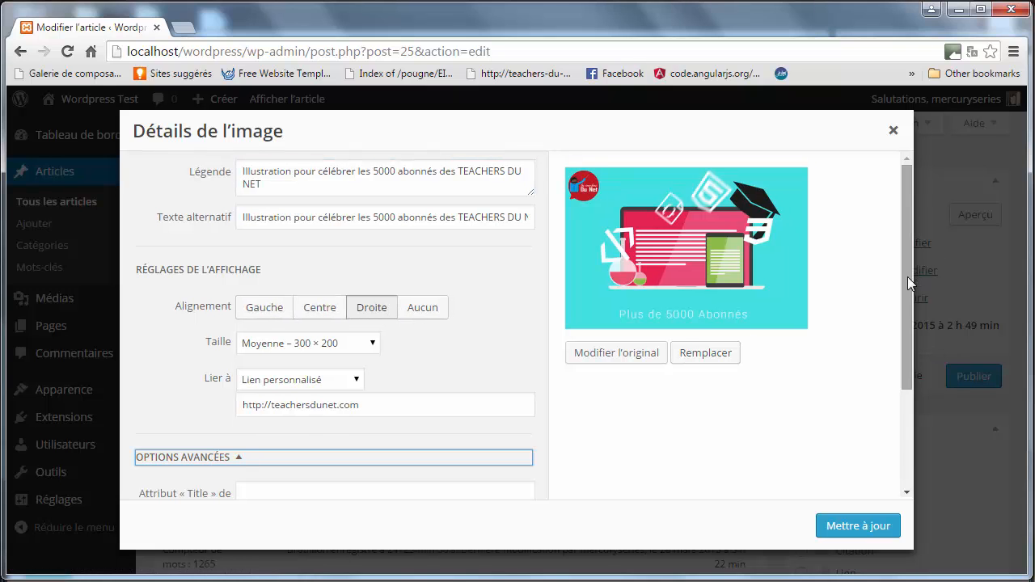
drag(907, 276, 906, 378)
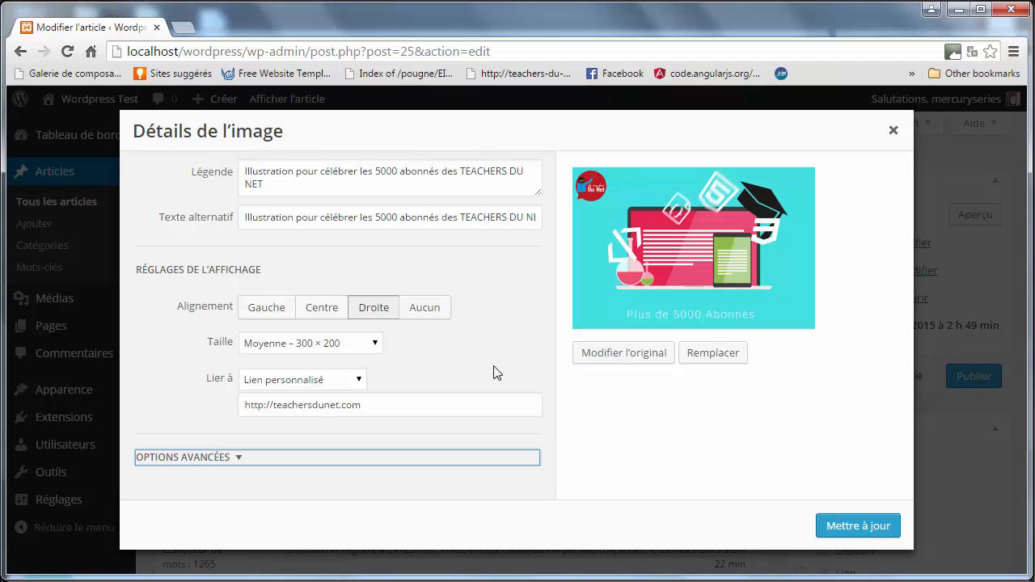
click(859, 526)
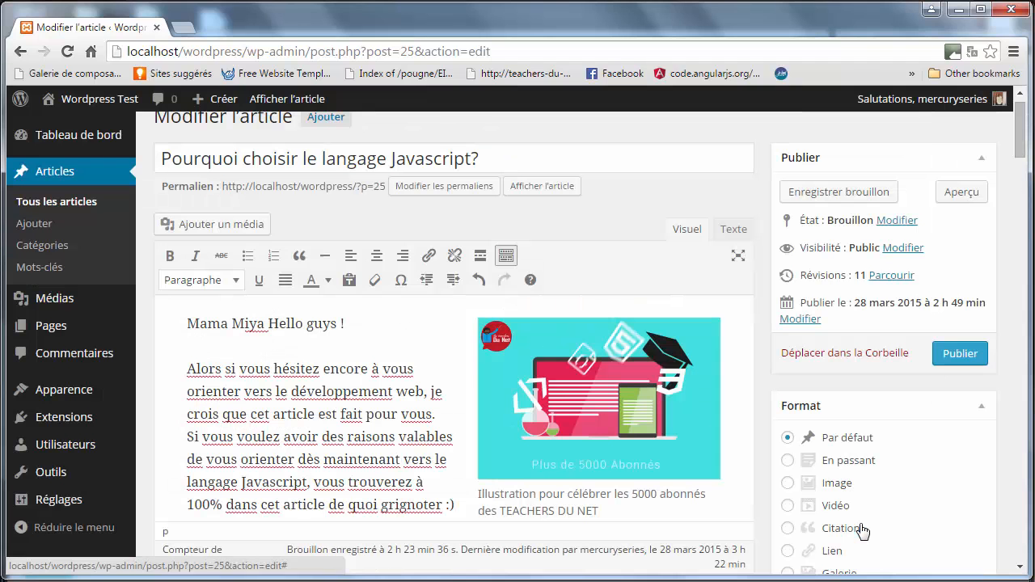
Check the image's caption in the article, save the draft and open its preview.
drag(480, 494, 620, 509)
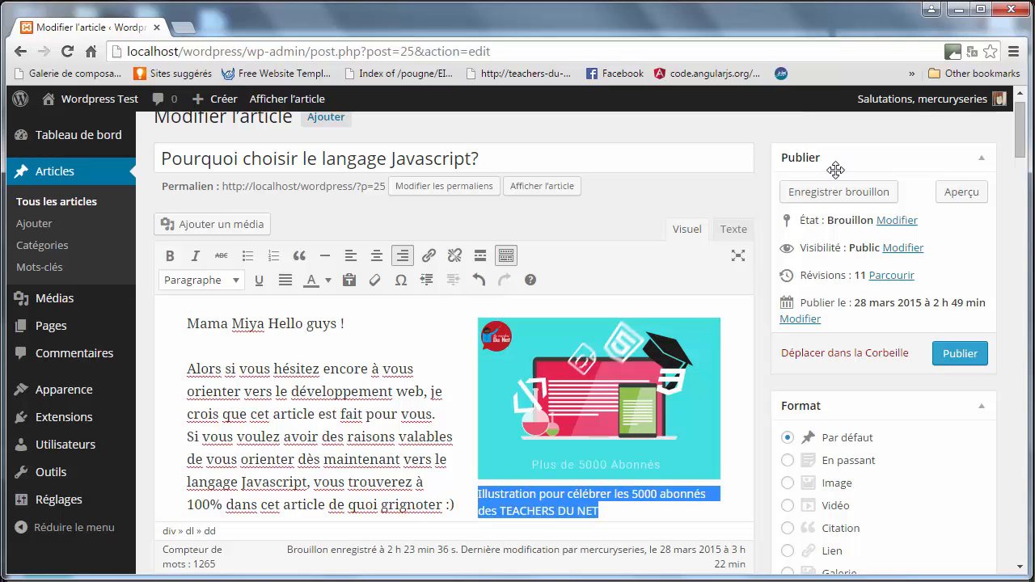
click(815, 199)
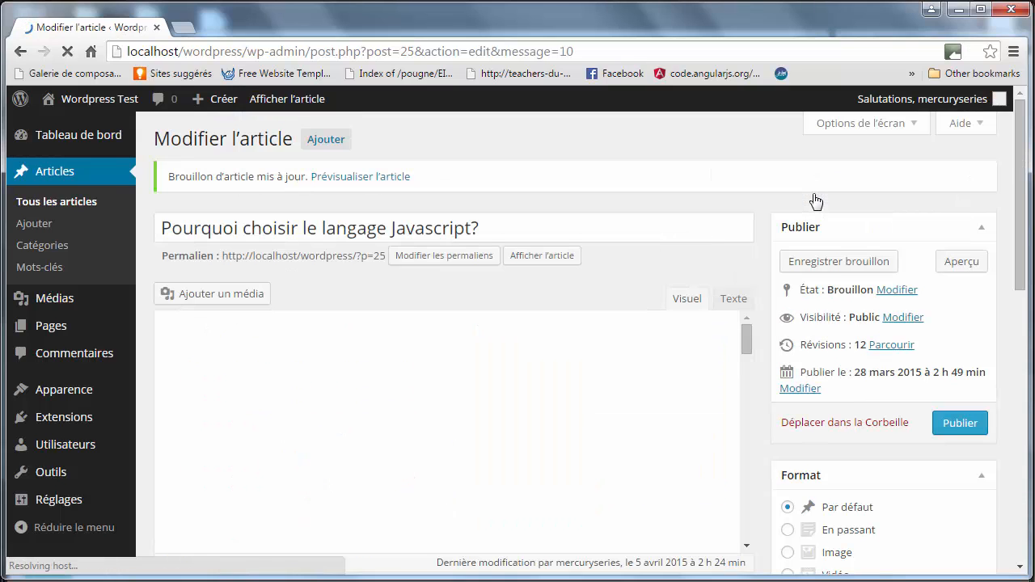
click(962, 267)
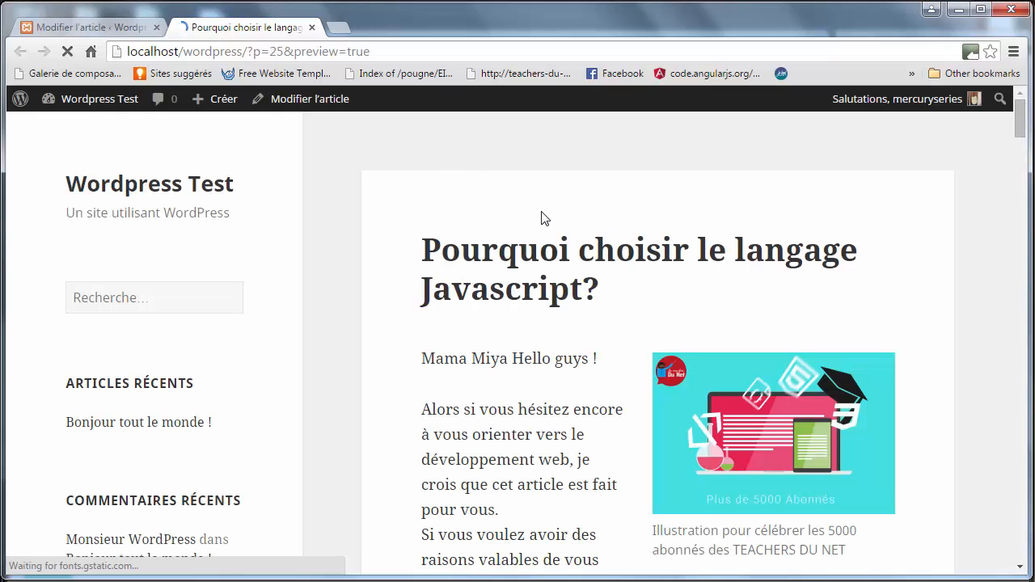
Test the image's link to teachersdunet.com from the article preview and return to the preview.
mouse_move(1020, 123)
mouse_down()
mouse_move(1020, 152)
mouse_move(1019, 131)
mouse_up()
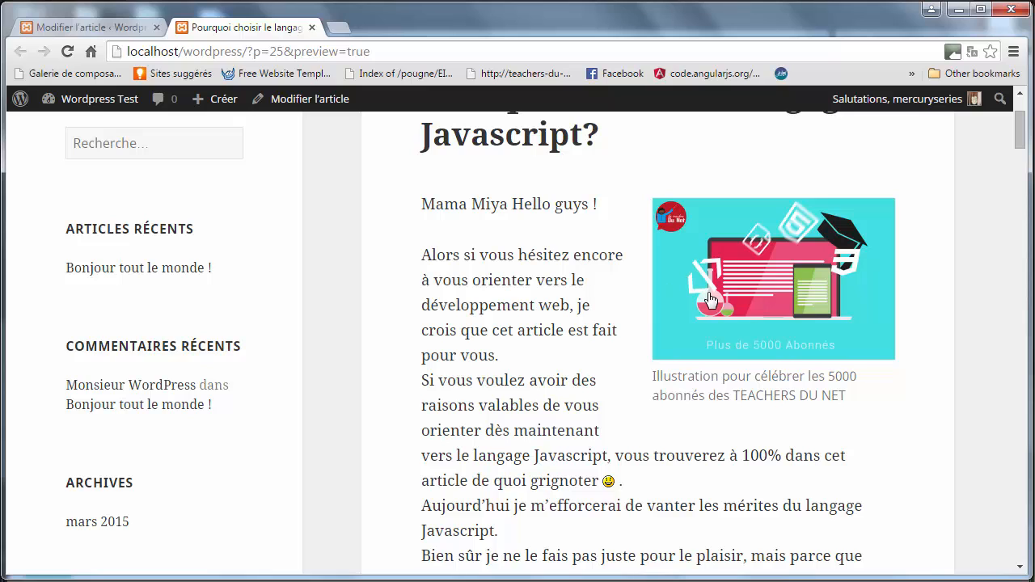
click(735, 287)
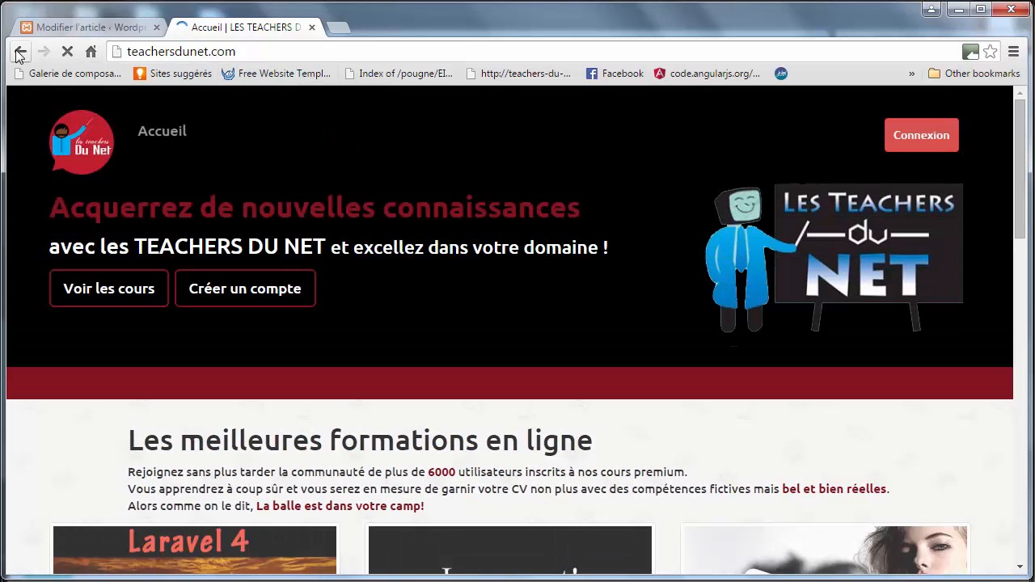
click(19, 53)
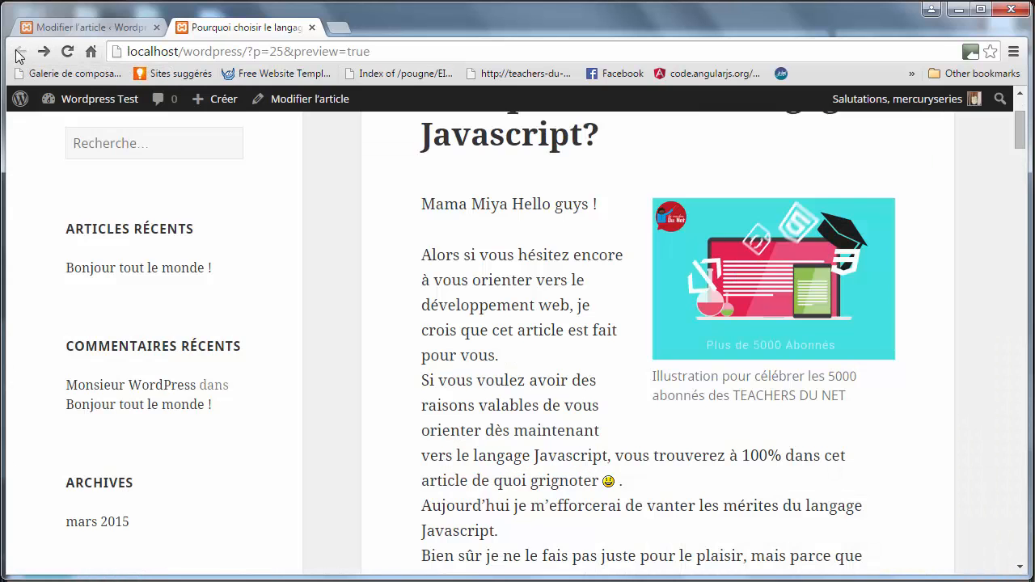
Return to the article's editing page and locate the inserted image and its caption in the text.
click(85, 27)
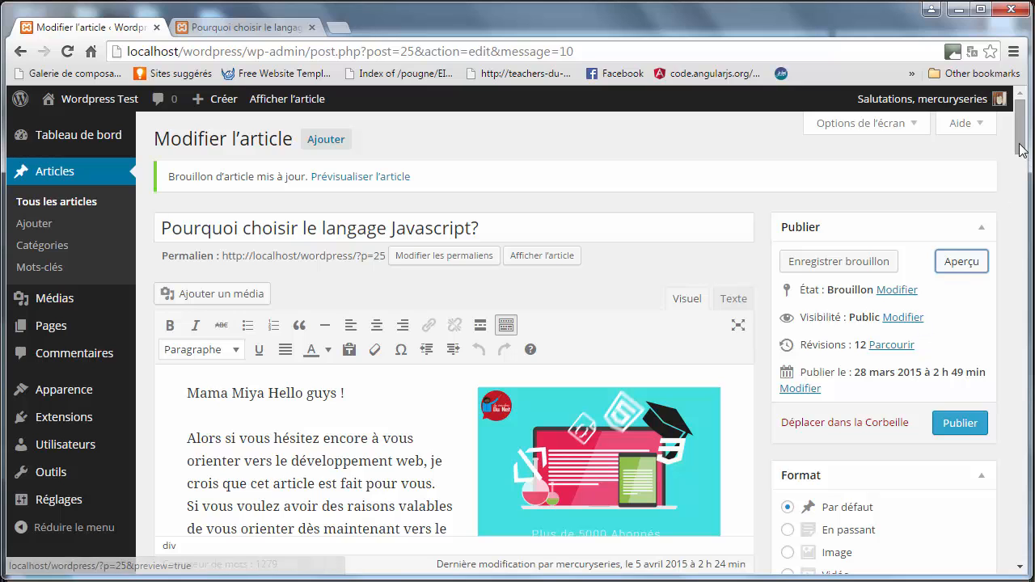
drag(1024, 149, 1027, 176)
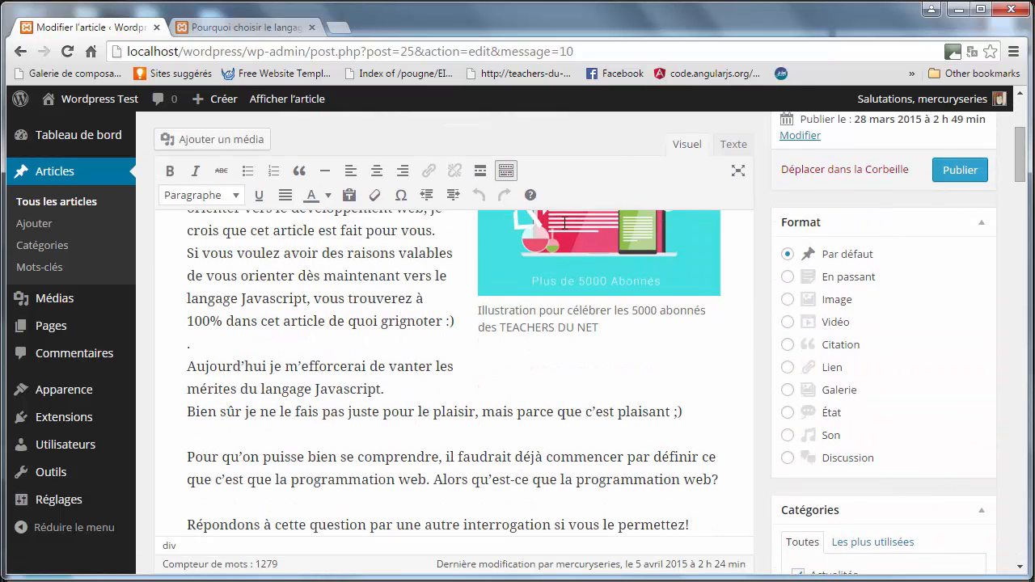
click(548, 266)
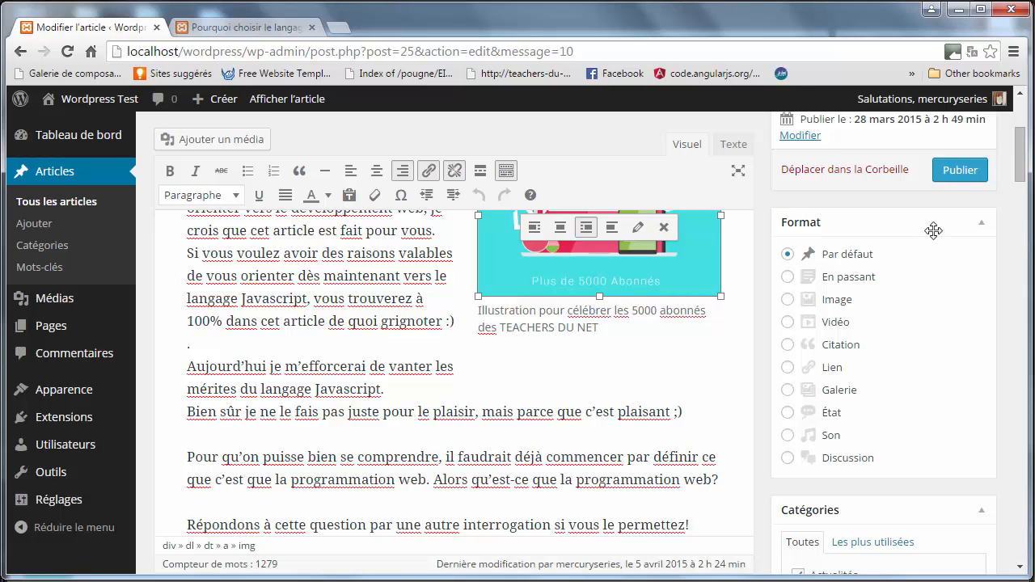
drag(1022, 173, 1021, 160)
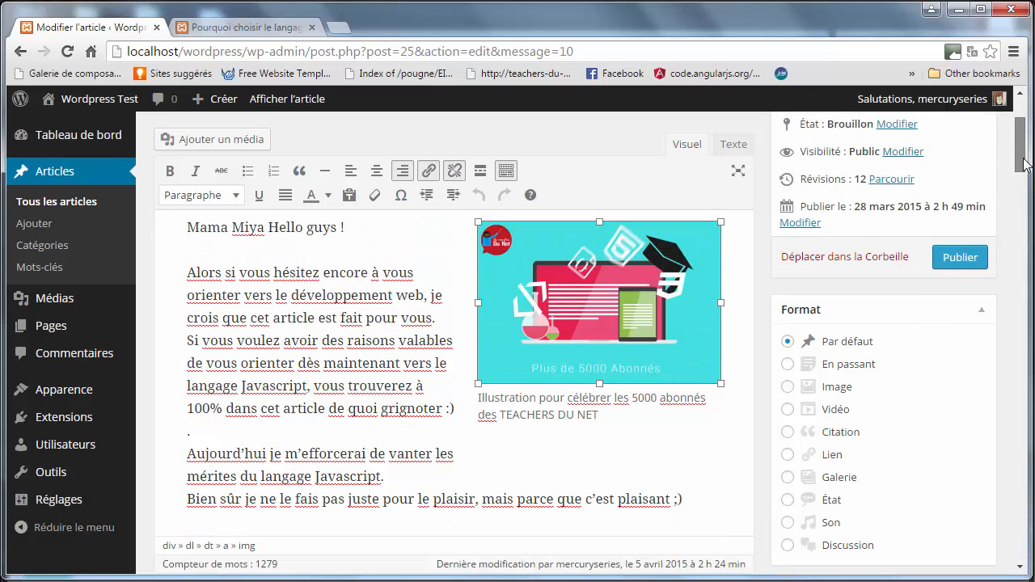
click(630, 412)
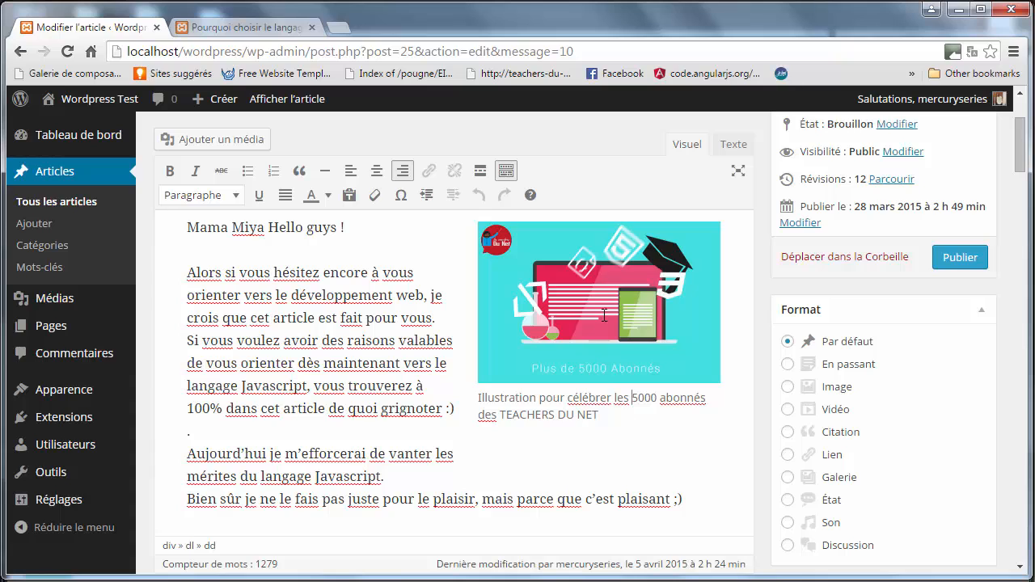
Delete the image's caption in its details and apply the update.
click(520, 277)
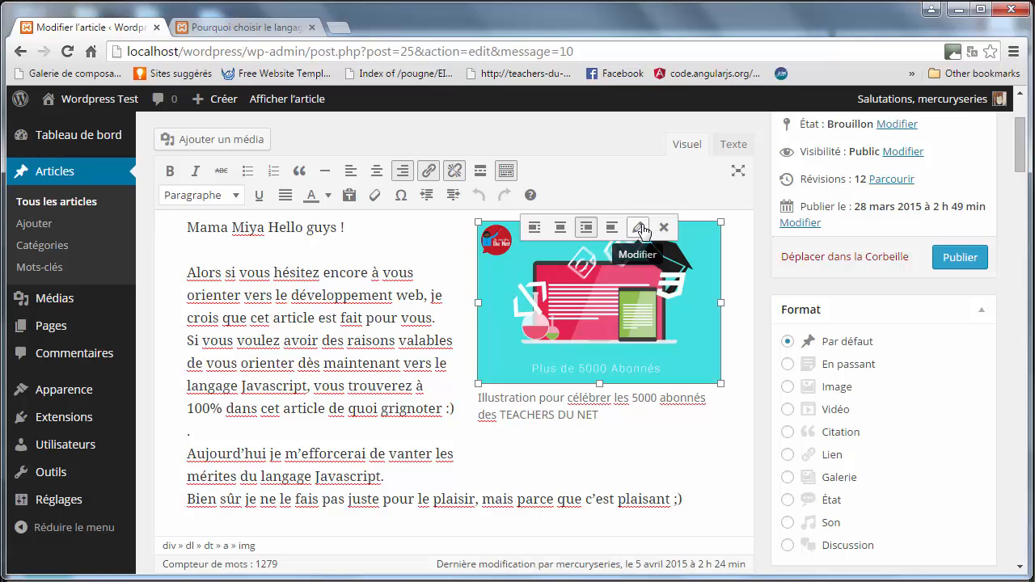
click(637, 227)
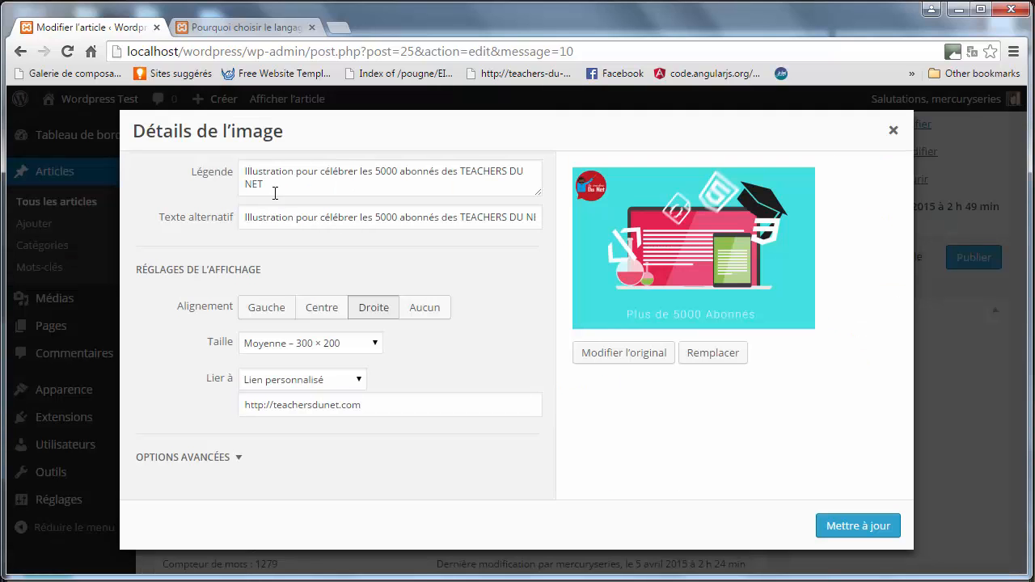
drag(303, 187, 172, 127)
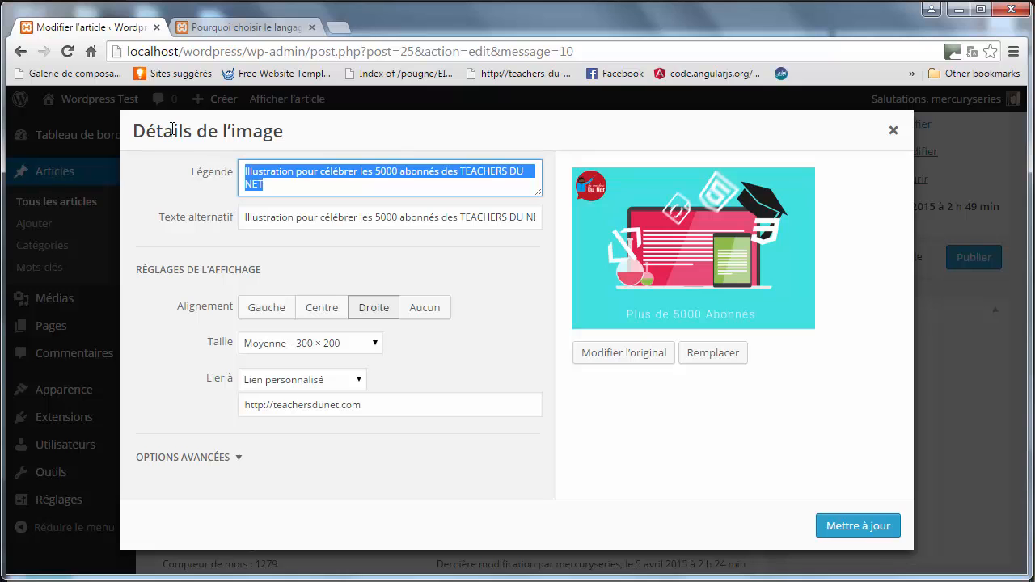
key(BackSpace)
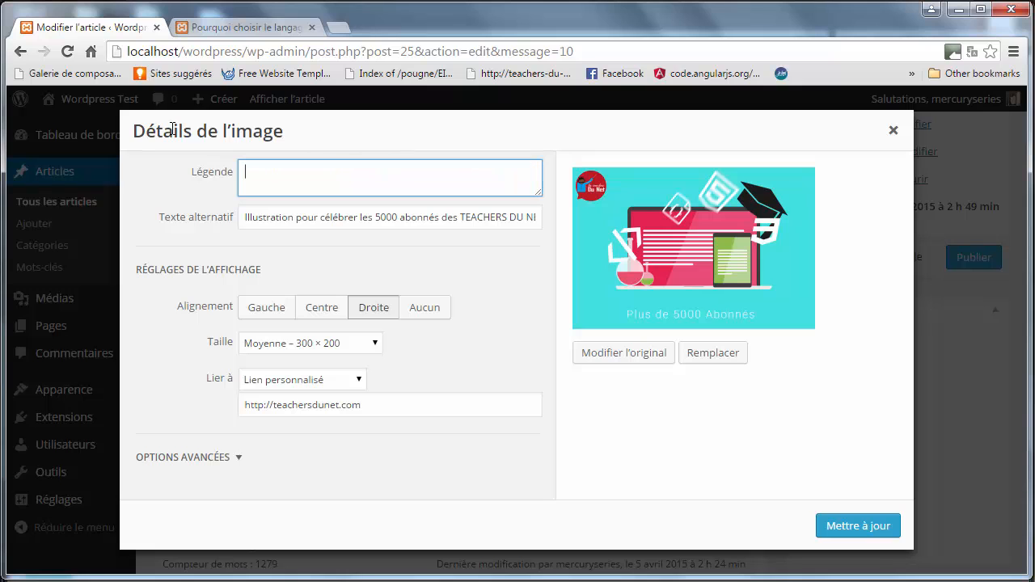
click(867, 527)
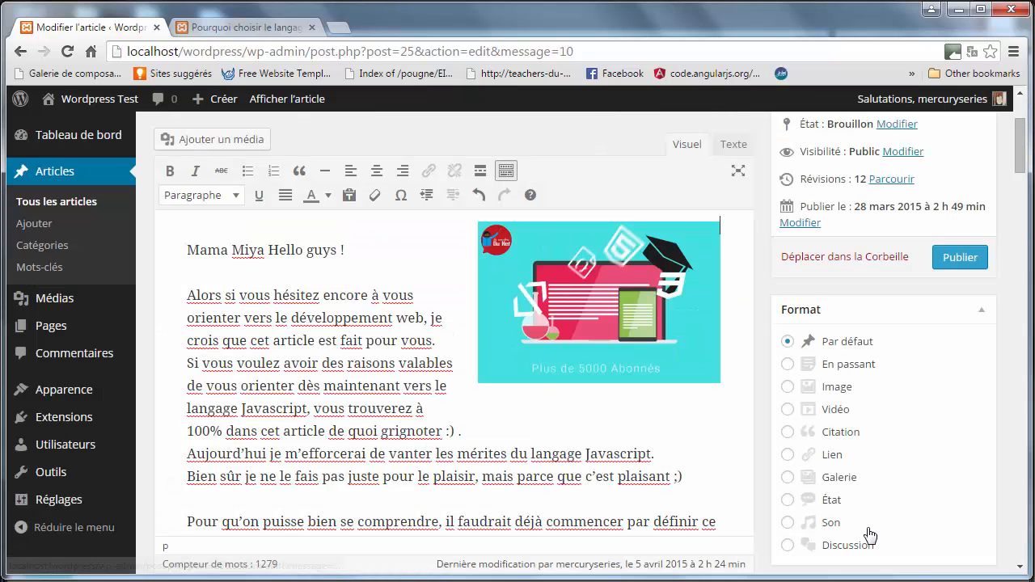
Try moving the image into the paragraph beginning "Pour qu'on puisse bien se comprendre", and undo the move and the caption removal.
click(564, 296)
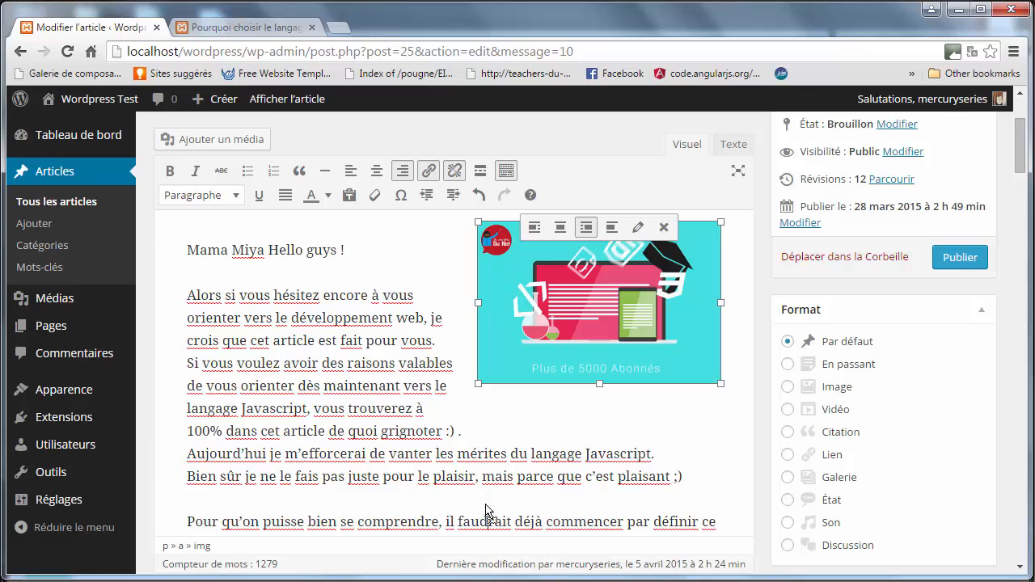
drag(426, 512, 449, 511)
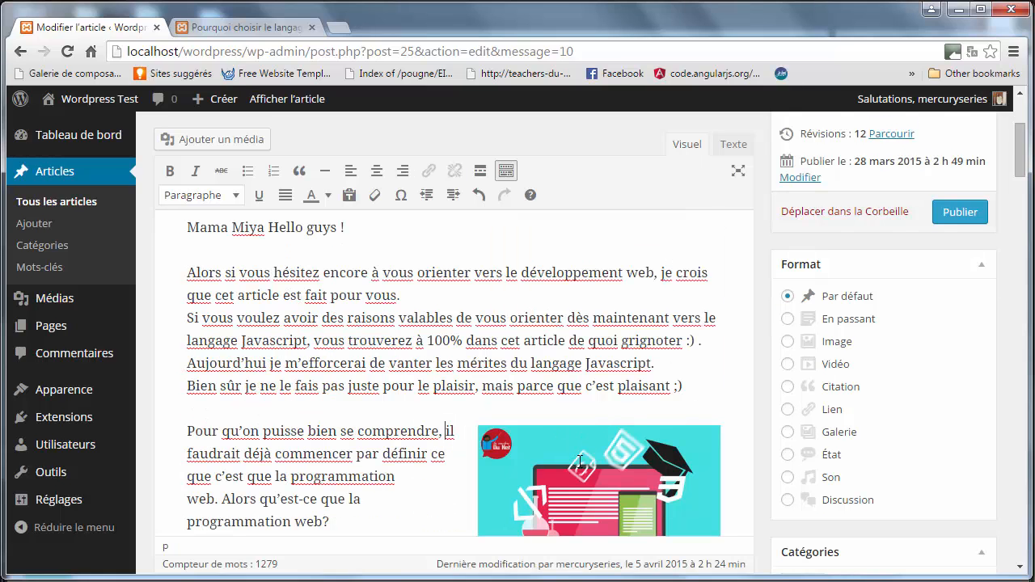
key(ctrl+z)
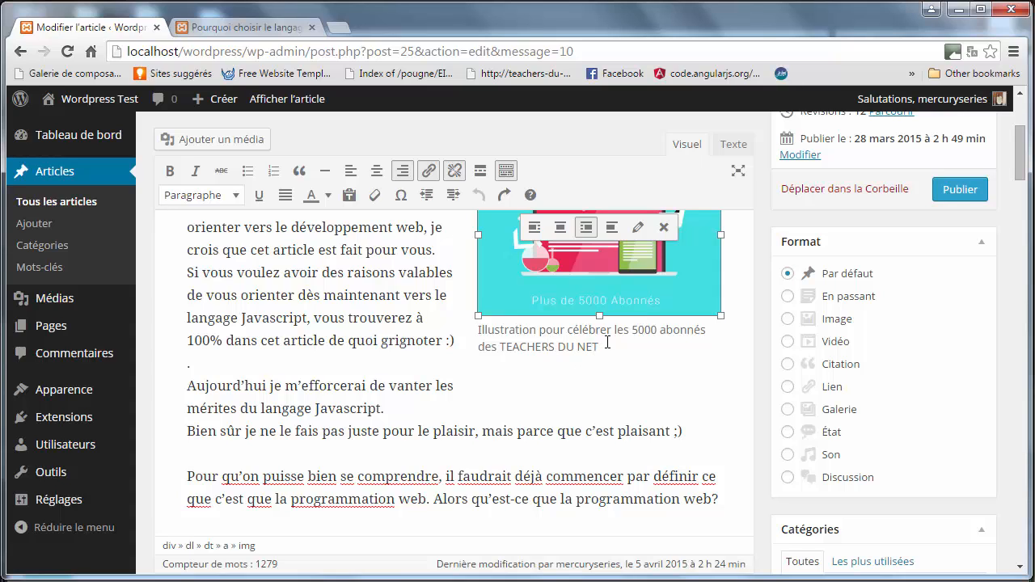
Copy the image's caption text, clear the caption in the image details and apply the update.
click(638, 228)
click(339, 214)
click(281, 170)
key(ctrl+a)
key(ctrl+c)
key(BackSpace)
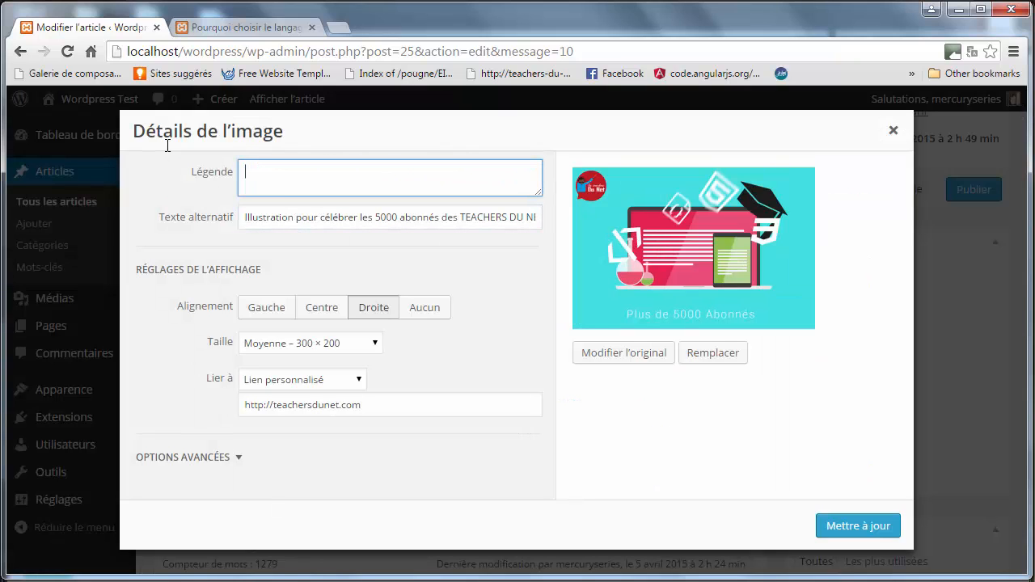
click(849, 526)
Move the image lower among the introductory lines and restore its caption "Illustration pour célébrer les 5000 abonnés des TEACHERS DU NET" by pasting it.
drag(670, 282, 387, 389)
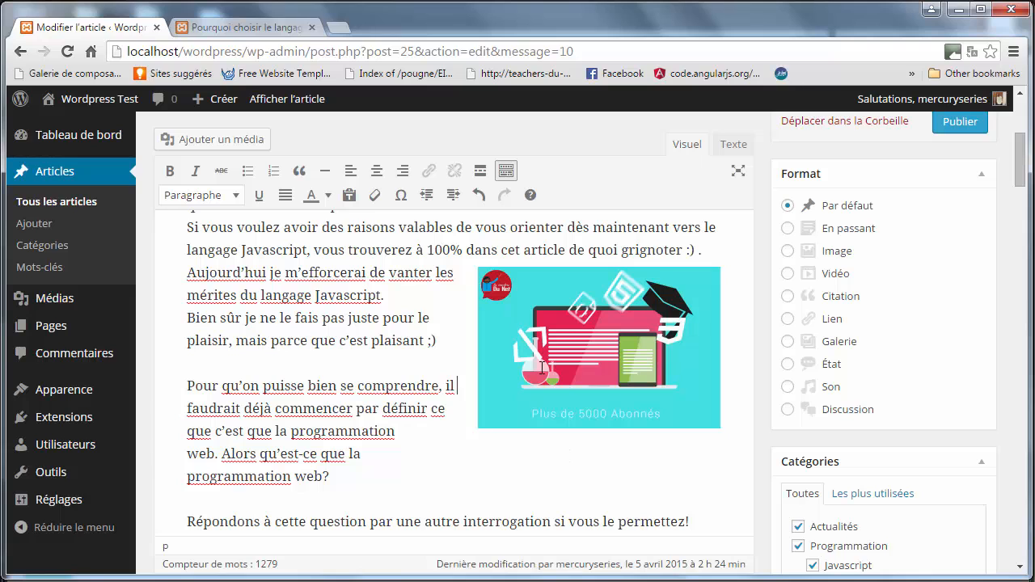
click(596, 358)
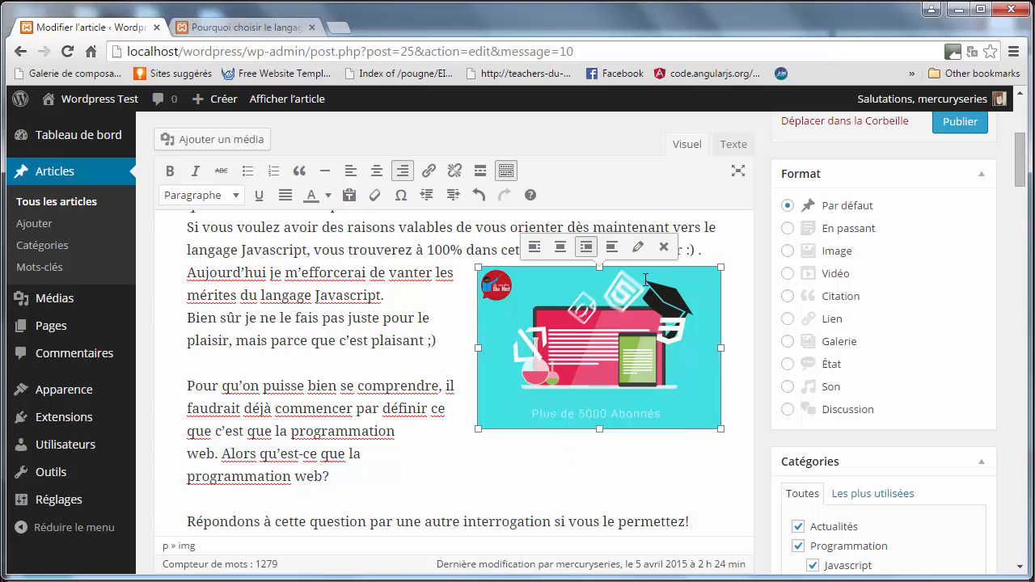
click(637, 247)
click(314, 182)
key(ctrl+v)
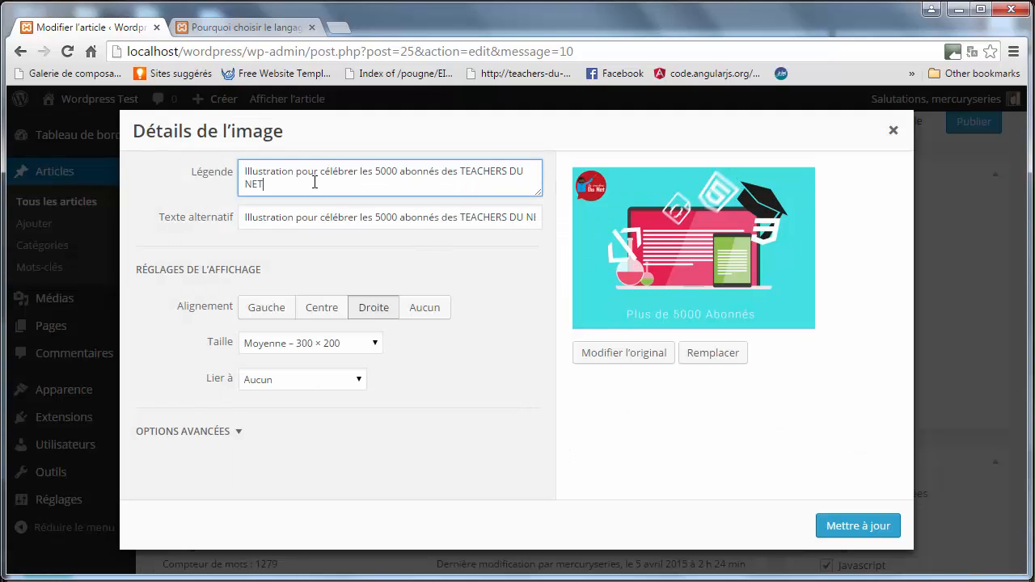
click(833, 526)
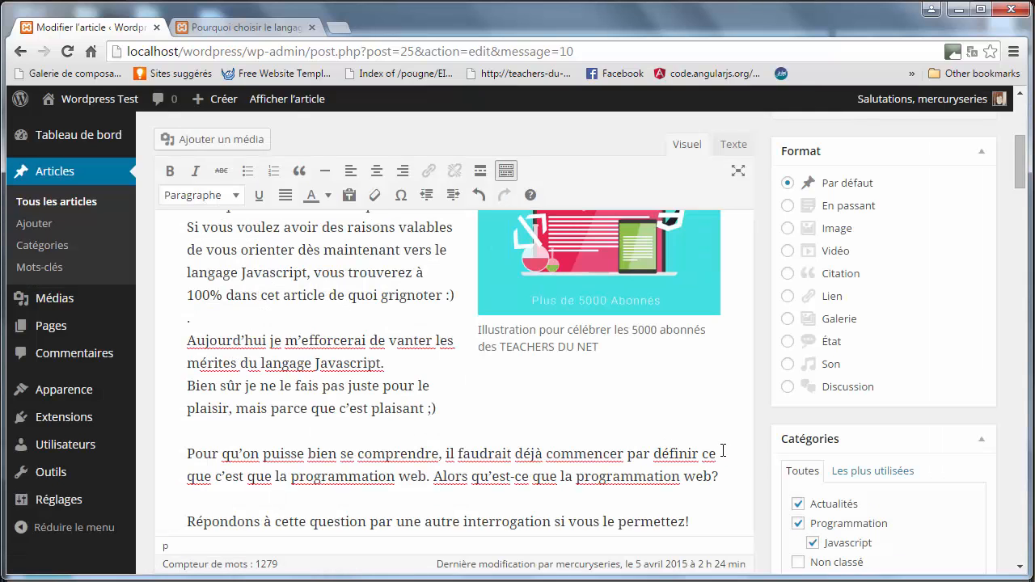
Save the draft, reload the article preview and check the image's new position.
drag(1019, 138, 1020, 93)
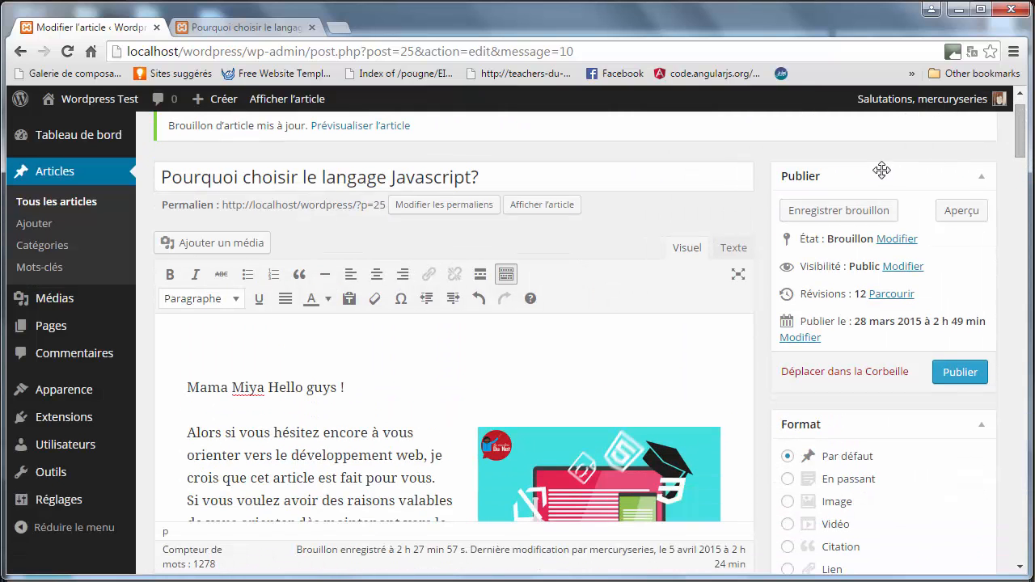
click(854, 217)
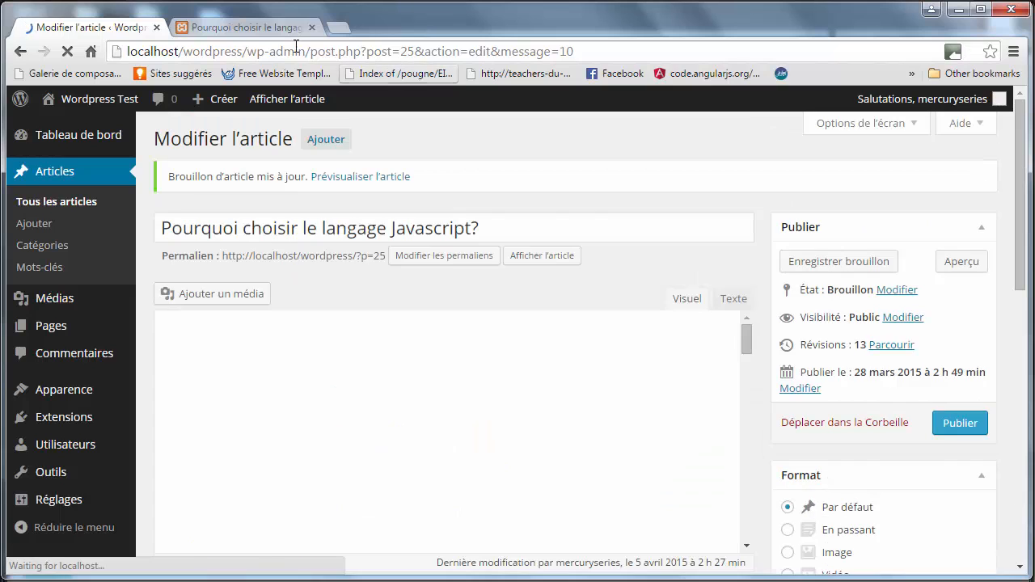
click(278, 31)
click(277, 51)
key(Return)
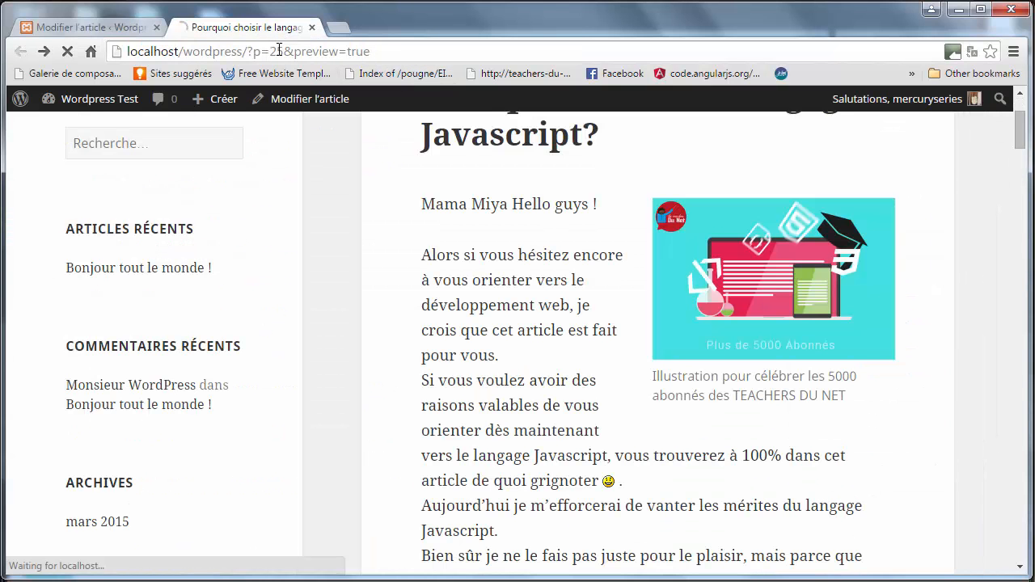
drag(1020, 118, 1027, 179)
Return to the article editor, copy the image's caption text, clear the caption in the image details and apply the update.
click(76, 28)
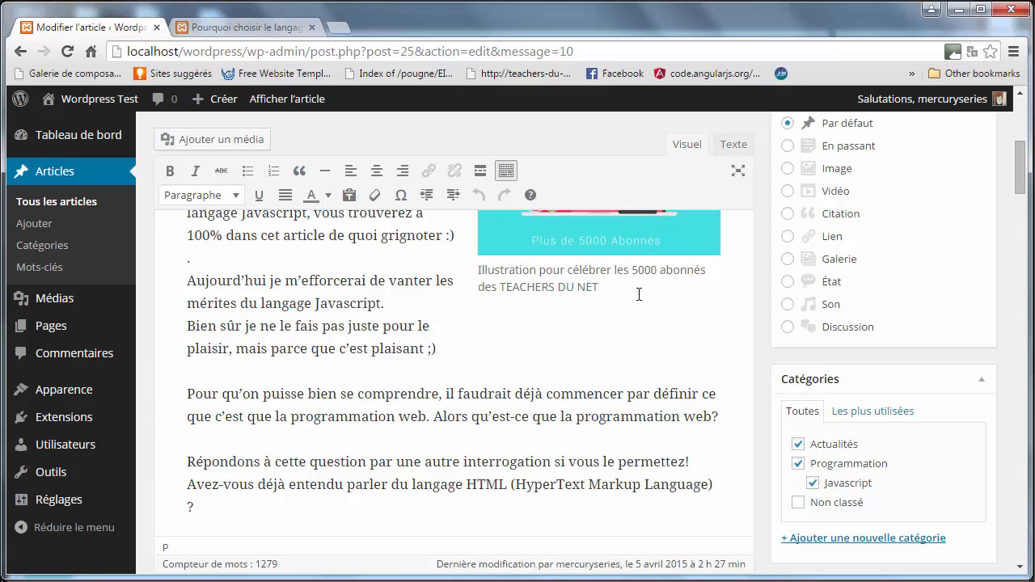
click(554, 242)
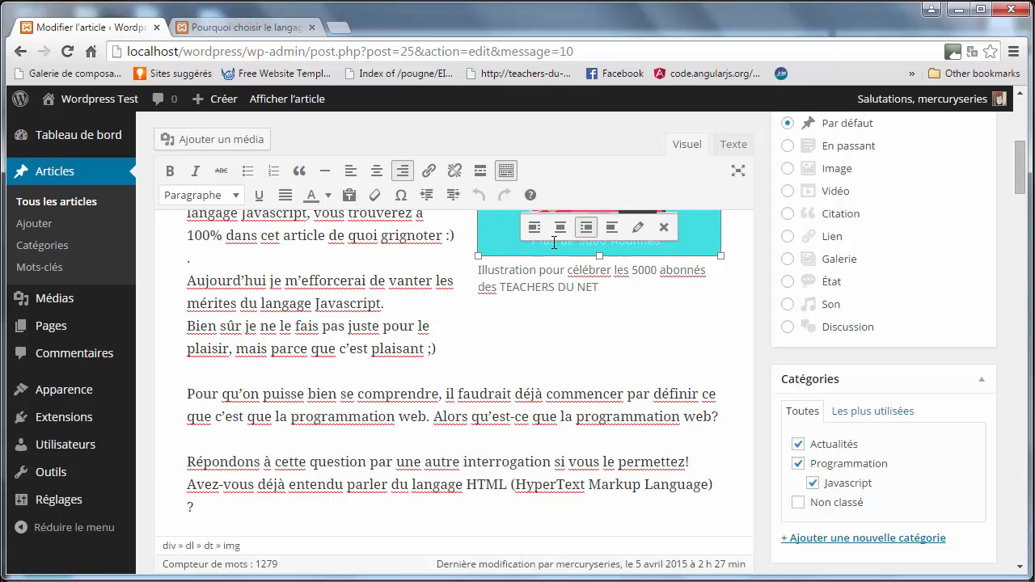
click(637, 227)
click(416, 190)
key(ctrl+a)
key(ctrl+c)
key(BackSpace)
click(857, 526)
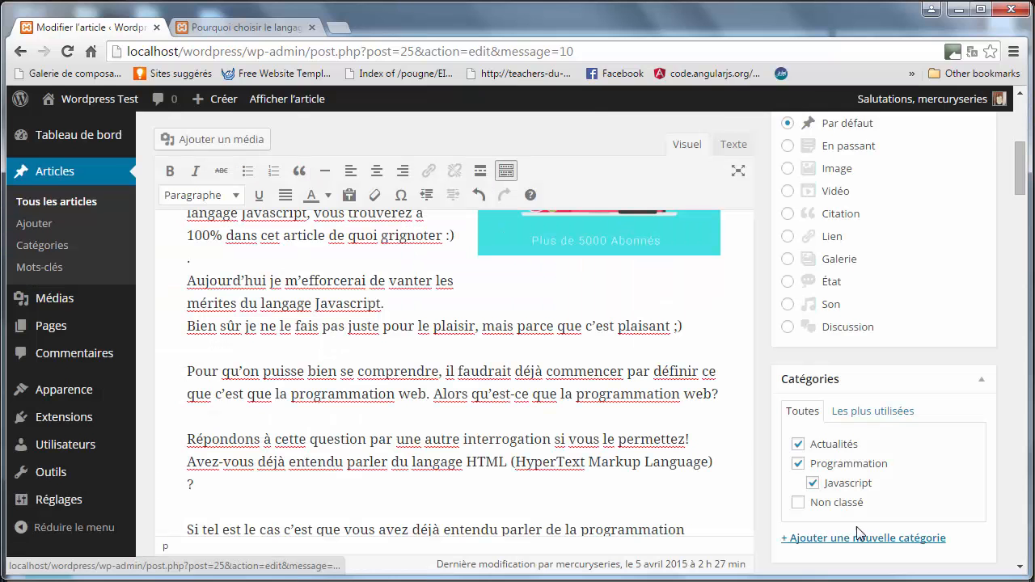
Move the image into the paragraph beginning "Si tel est le cas" and paste its caption back in the image details.
drag(588, 247, 318, 505)
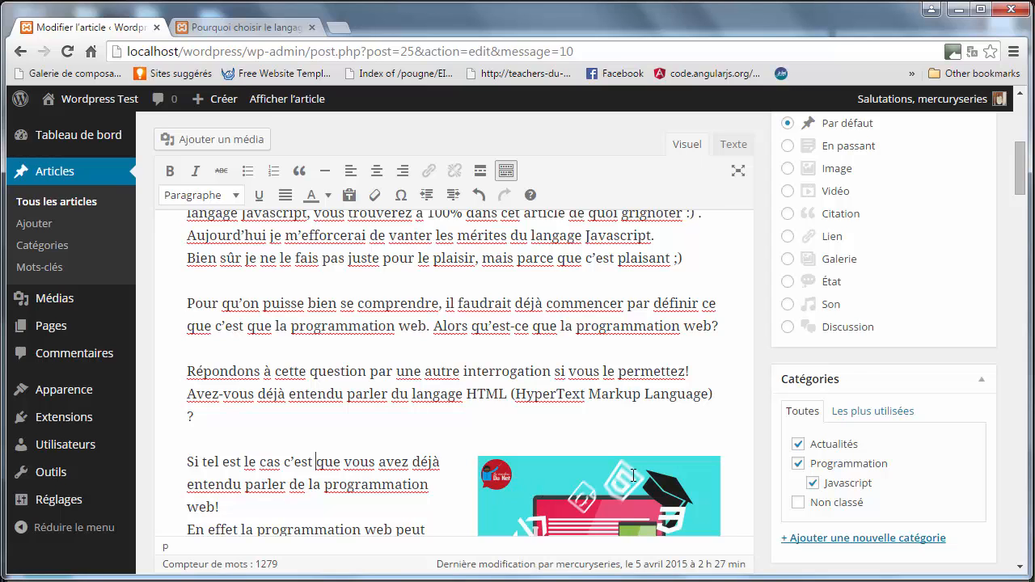
drag(1023, 159, 1022, 175)
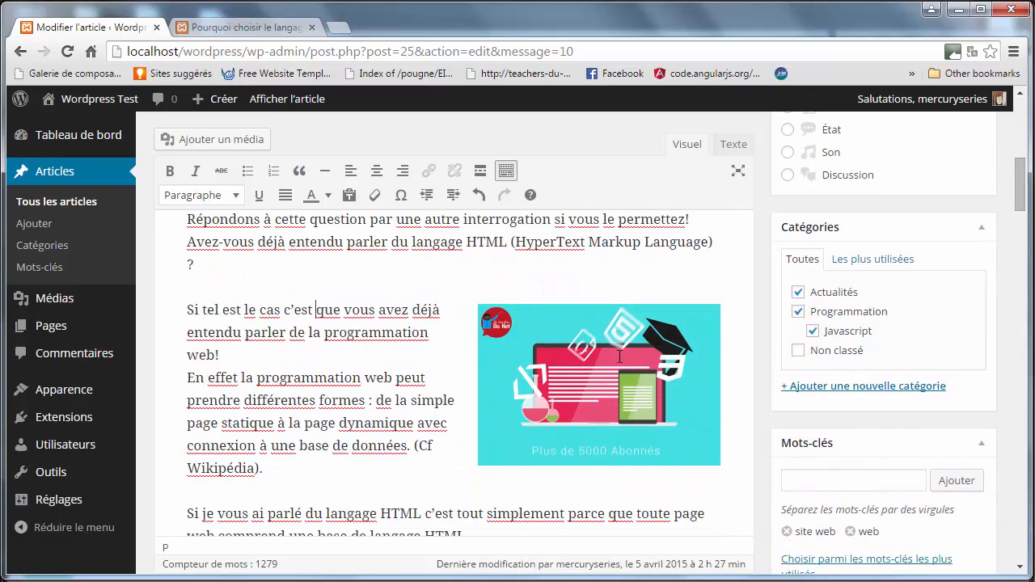
click(608, 366)
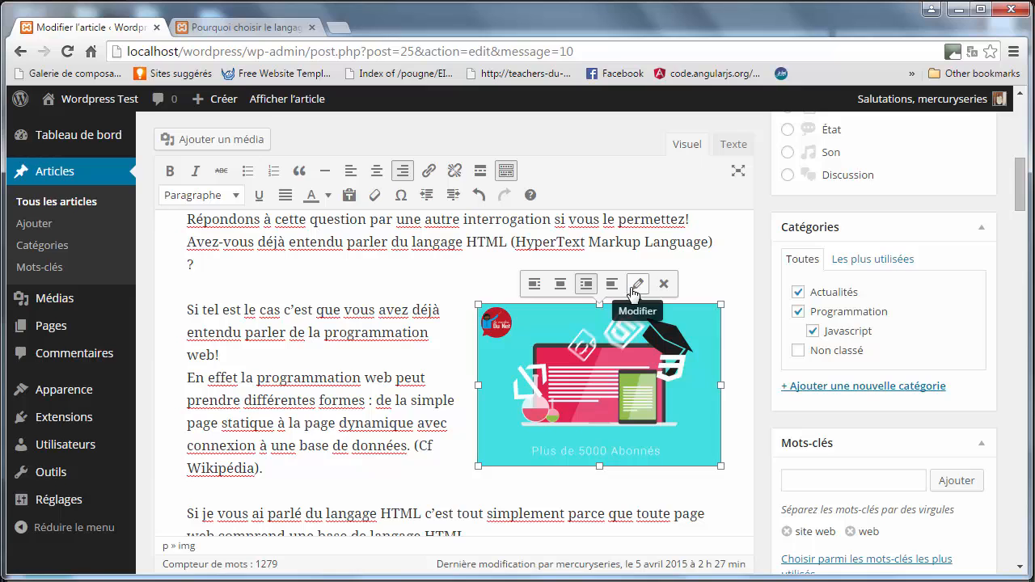
click(638, 283)
click(280, 177)
key(ctrl+v)
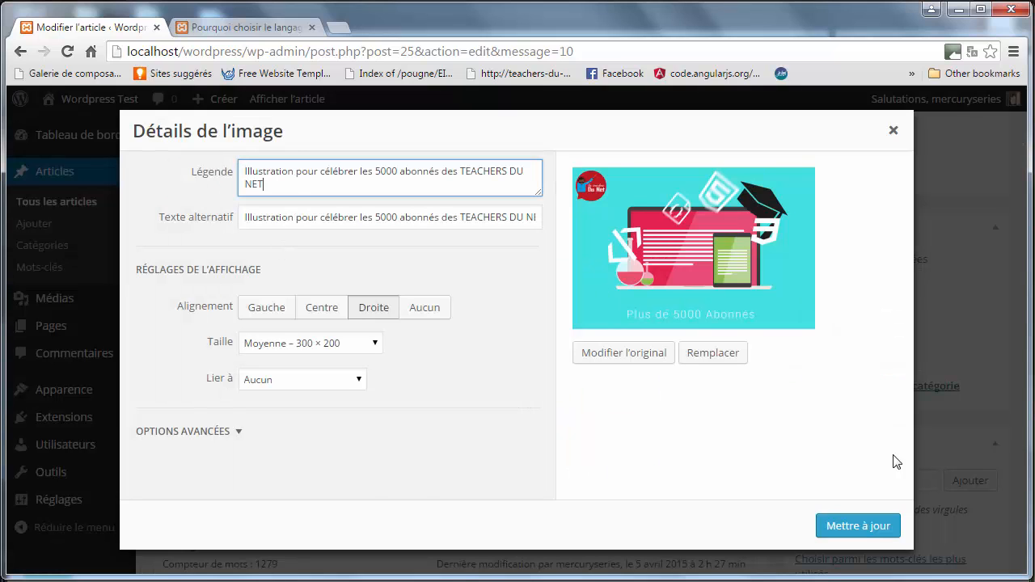
click(862, 522)
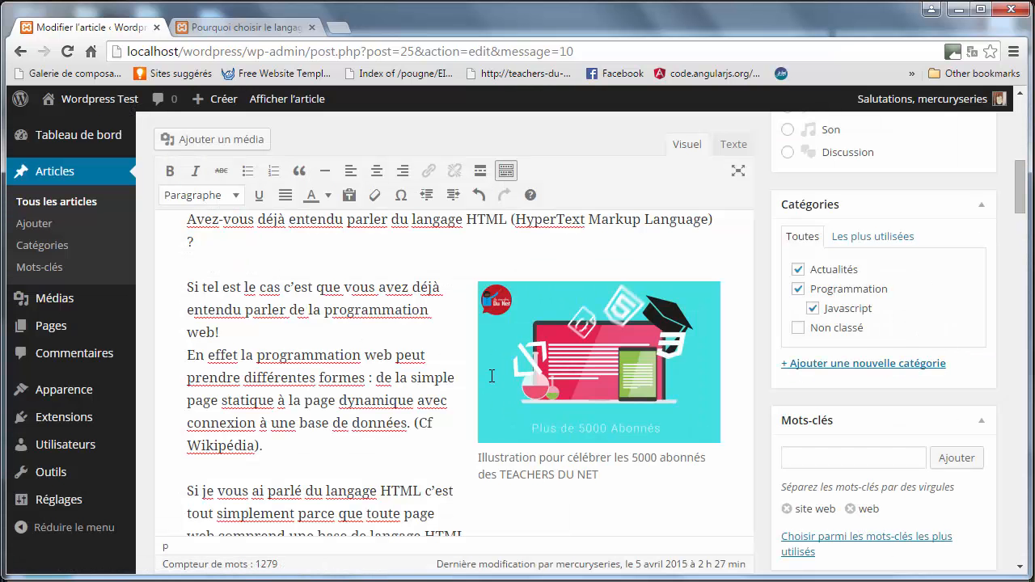
Preview the article and check the image beside the paragraph beginning "Si tel est le cas".
drag(1025, 186, 1025, 130)
click(970, 216)
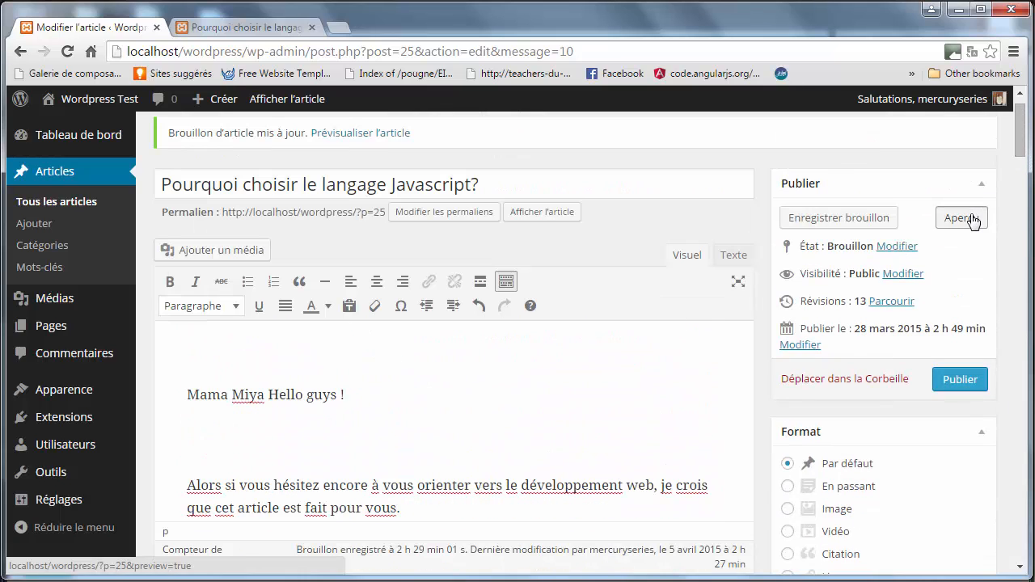
click(247, 27)
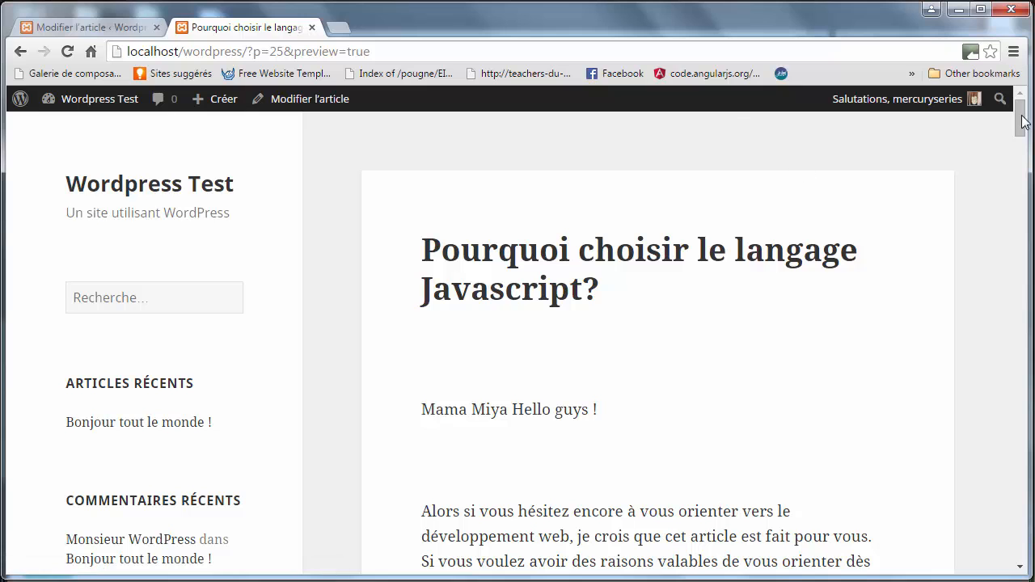
drag(1026, 119, 1024, 171)
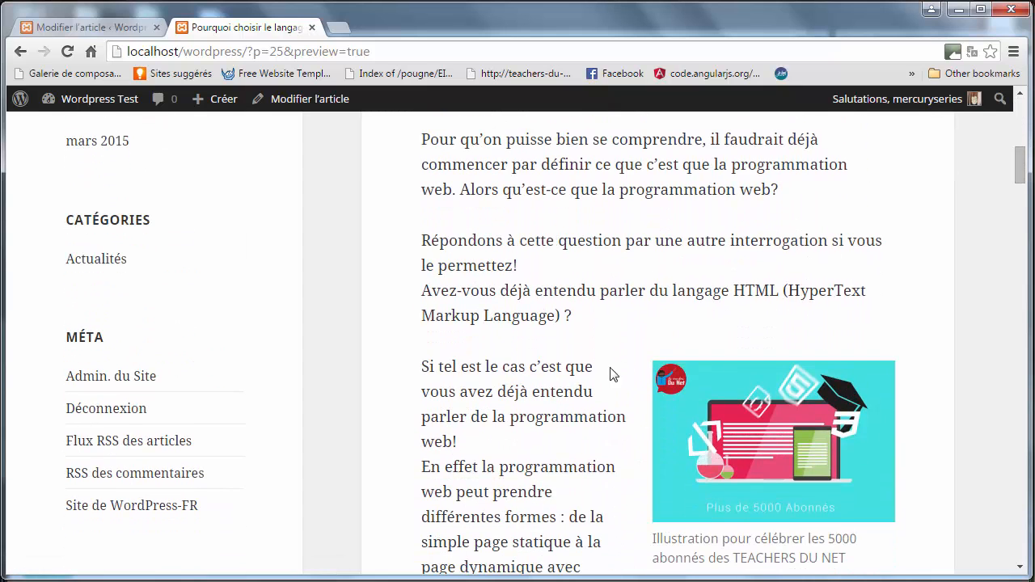
Return to the article editor and undo the last move of the image to bring it back near the introduction.
click(130, 28)
click(461, 397)
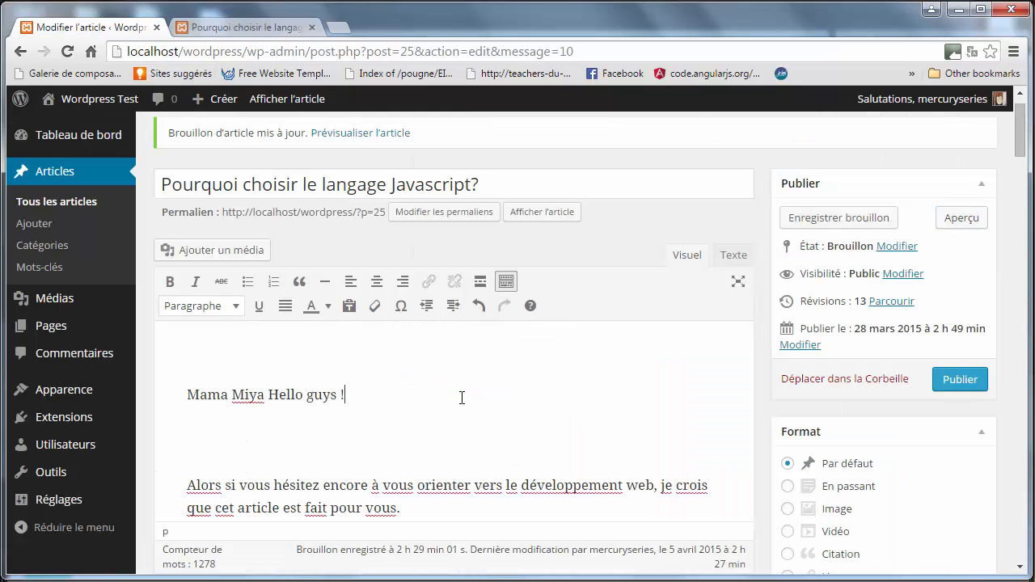
scroll(461, 398, down, 10)
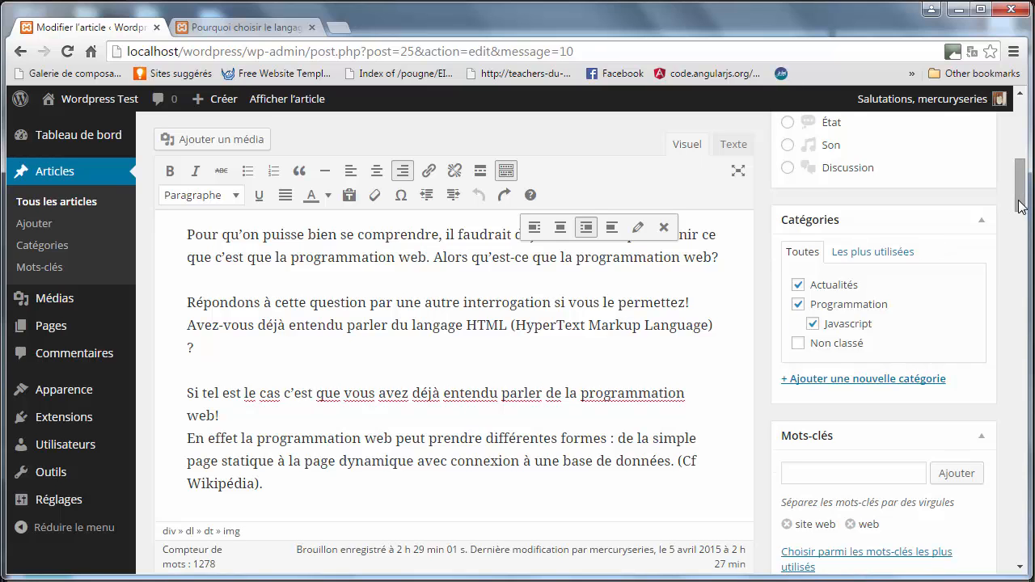
drag(1023, 207, 1023, 192)
drag(588, 358, 344, 288)
click(344, 288)
scroll(344, 288, up, 5)
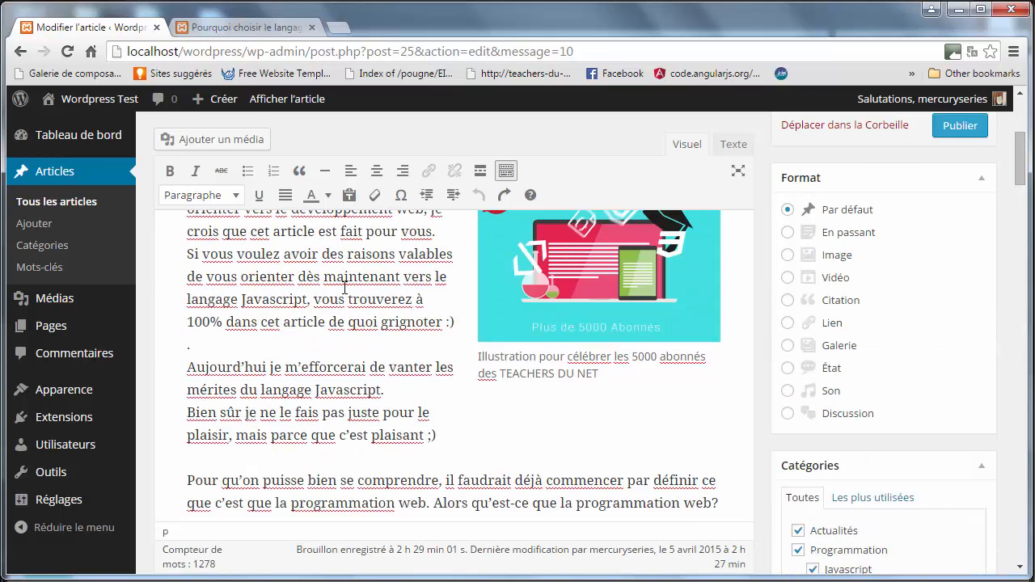
Remove the blank space above the opening line "Mama Miya Hello guys !" and save the draft.
click(176, 234)
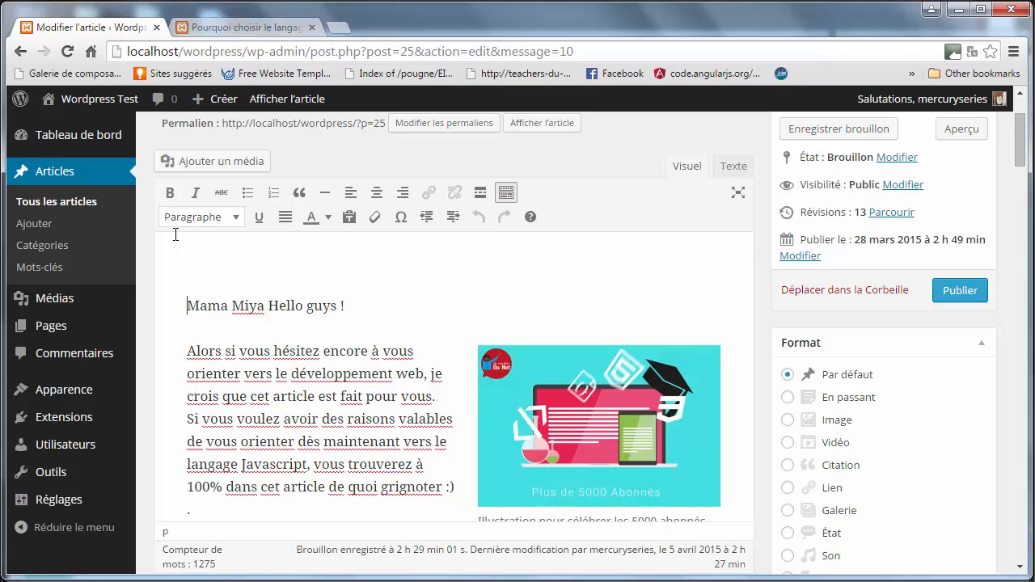
key(Delete)
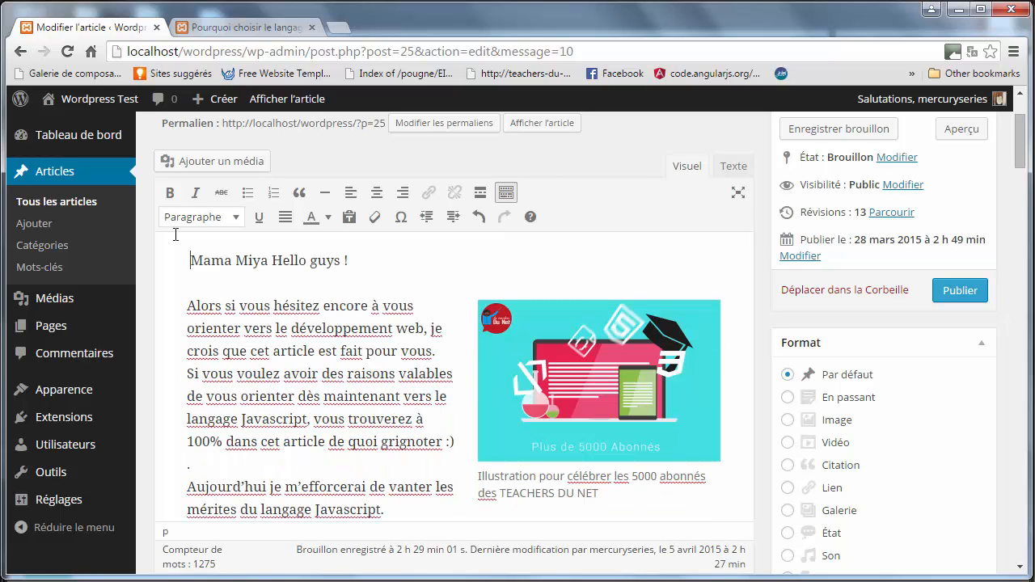
click(855, 131)
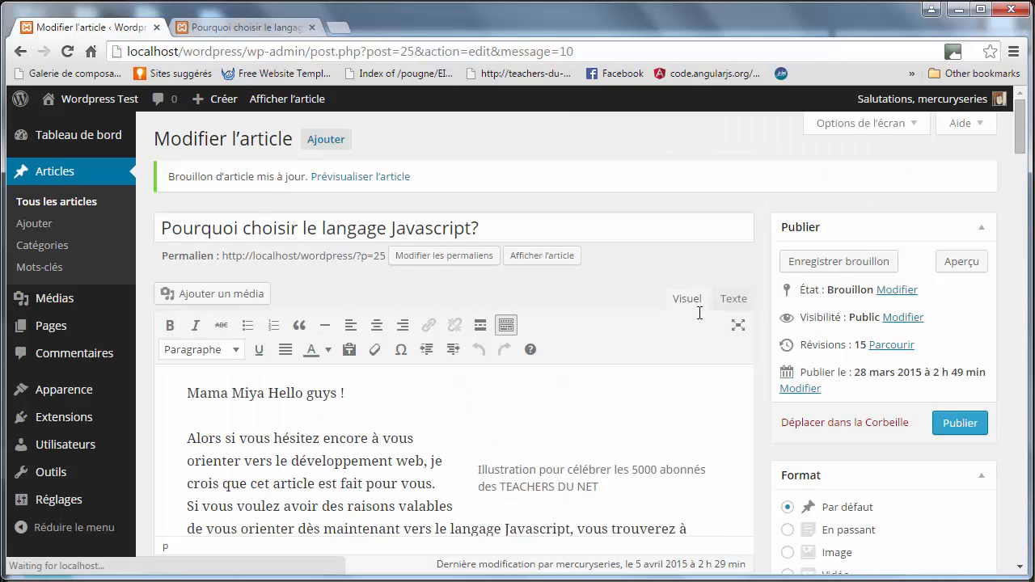